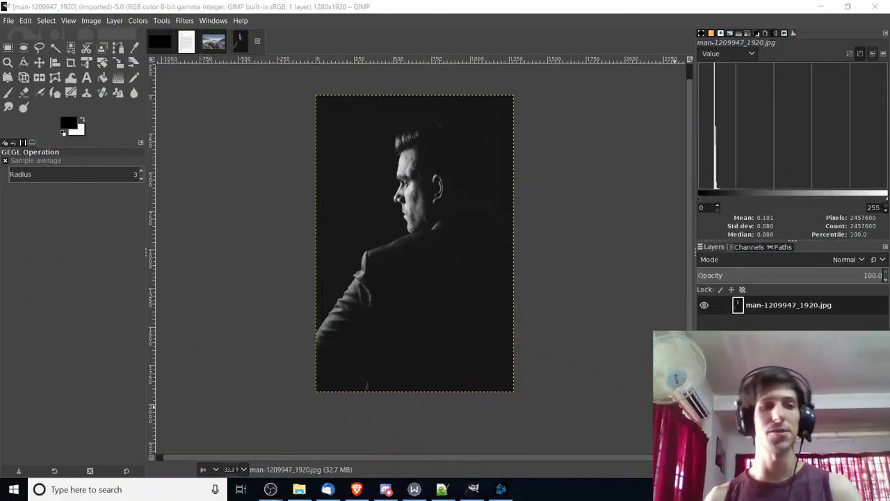
Pick the Blur/Sharpen tool with a 211.41-pixel brush and the rate lowered to about half.
{"action": "scroll", "coordinate": [660, 313], "scroll_direction": "up", "scroll_amount": 1}
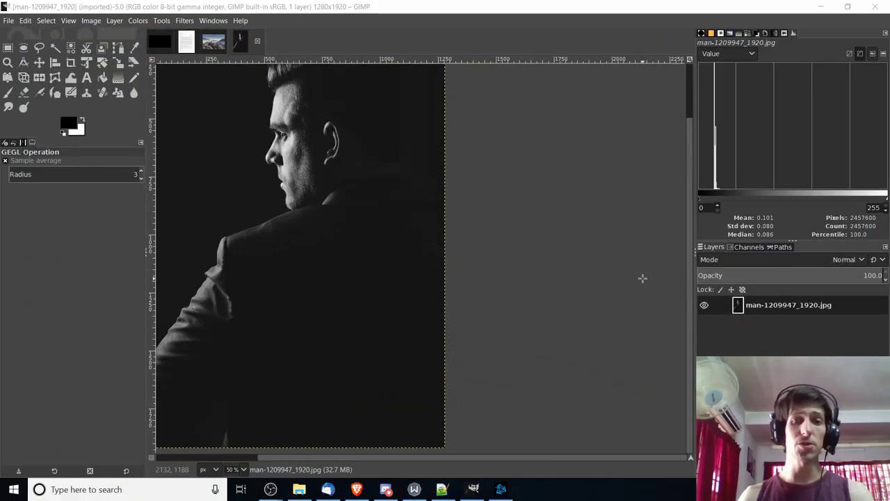
{"action": "left_click_drag", "start_coordinate": [392, 198], "coordinate": [530, 260]}
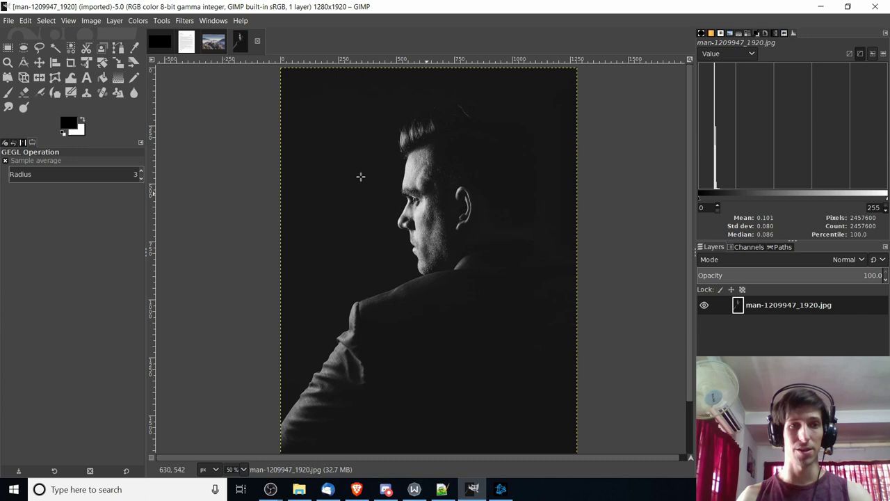
{"action": "left_click", "coordinate": [134, 93]}
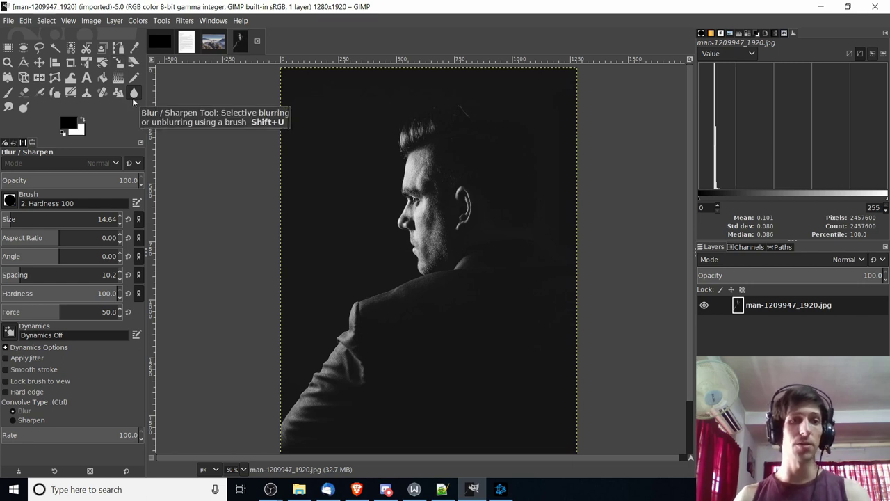
{"action": "scroll", "coordinate": [272, 142], "scroll_direction": "up", "scroll_amount": 1}
{"action": "scroll", "coordinate": [331, 184], "scroll_direction": "right", "scroll_amount": 3}
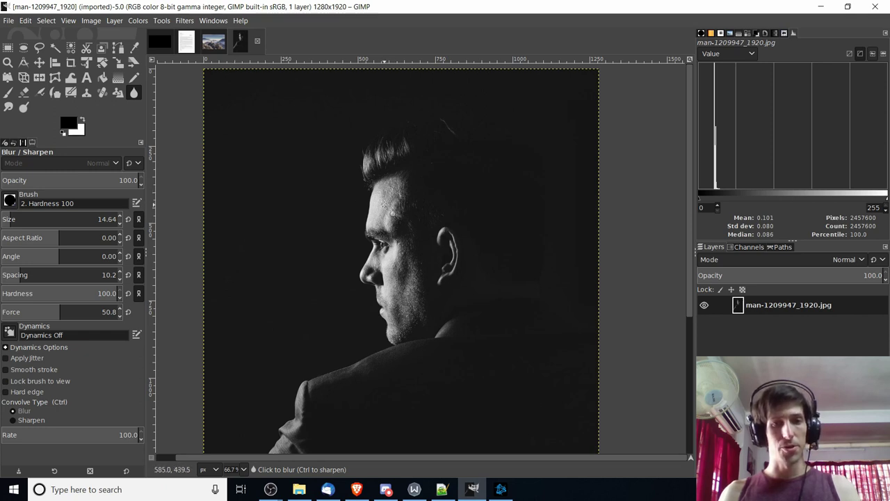
{"action": "left_click_drag", "start_coordinate": [25, 220], "coordinate": [47, 220]}
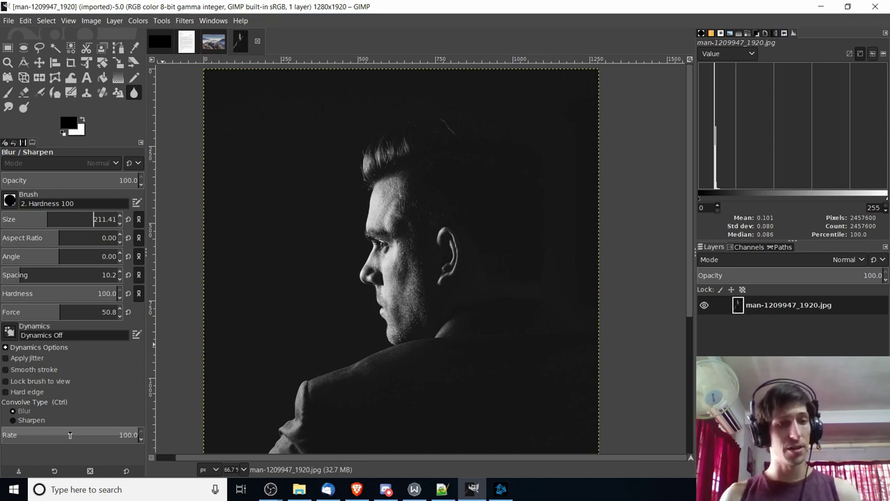
{"action": "mouse_move", "coordinate": [71, 434]}
{"action": "left_mouse_down"}
{"action": "mouse_move", "coordinate": [132, 433]}
{"action": "mouse_move", "coordinate": [78, 432]}
{"action": "left_mouse_up"}
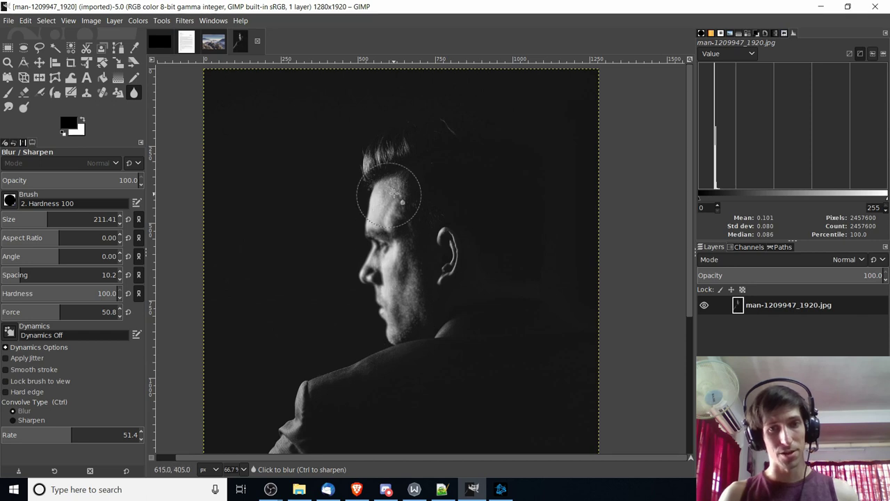
Blur the man's hair, face, jaw and chin, raising the rate back to 100 midway.
{"action": "left_click_drag", "start_coordinate": [387, 199], "coordinate": [404, 230]}
{"action": "left_click_drag", "start_coordinate": [392, 286], "coordinate": [397, 323]}
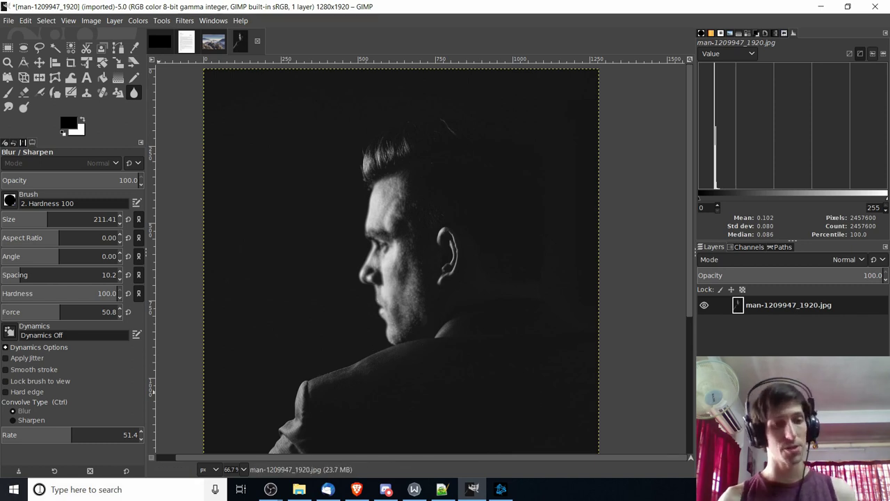
{"action": "left_click_drag", "start_coordinate": [105, 436], "coordinate": [166, 450]}
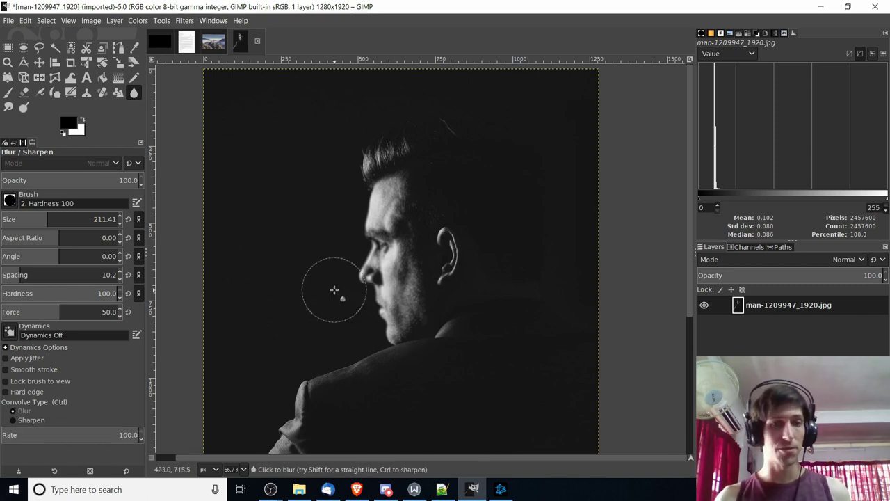
{"action": "mouse_move", "coordinate": [334, 294]}
{"action": "left_mouse_down"}
{"action": "mouse_move", "coordinate": [361, 290]}
{"action": "mouse_move", "coordinate": [400, 324]}
{"action": "mouse_move", "coordinate": [370, 254]}
{"action": "mouse_move", "coordinate": [386, 273]}
{"action": "mouse_move", "coordinate": [396, 268]}
{"action": "mouse_move", "coordinate": [374, 227]}
{"action": "mouse_move", "coordinate": [383, 238]}
{"action": "mouse_move", "coordinate": [399, 222]}
{"action": "mouse_move", "coordinate": [387, 186]}
{"action": "mouse_move", "coordinate": [384, 198]}
{"action": "mouse_move", "coordinate": [398, 211]}
{"action": "mouse_move", "coordinate": [393, 184]}
{"action": "mouse_move", "coordinate": [389, 233]}
{"action": "mouse_move", "coordinate": [406, 272]}
{"action": "mouse_move", "coordinate": [407, 264]}
{"action": "mouse_move", "coordinate": [405, 285]}
{"action": "mouse_move", "coordinate": [442, 302]}
{"action": "mouse_move", "coordinate": [424, 314]}
{"action": "left_mouse_up"}
{"action": "scroll", "coordinate": [440, 297], "scroll_direction": "up", "scroll_amount": 1, "text": "ctrl"}
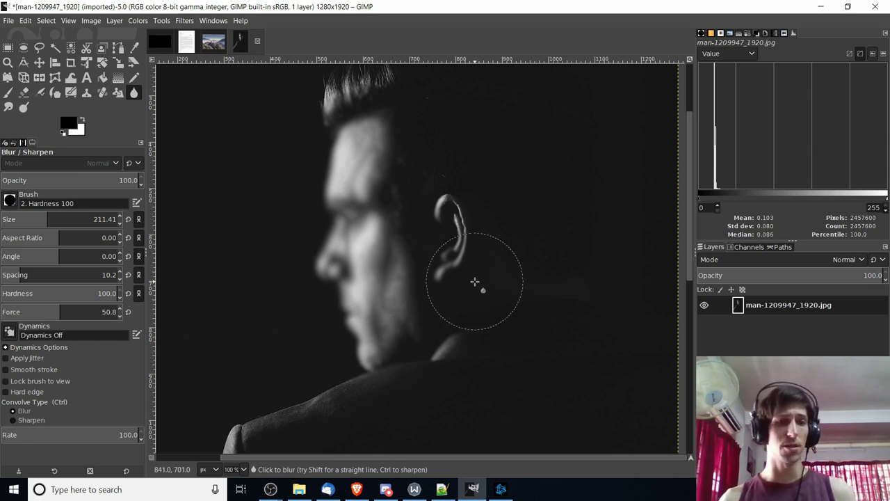
In the mountain photo, blur the far ridges to the right and left of the climber.
{"action": "left_click", "coordinate": [218, 44]}
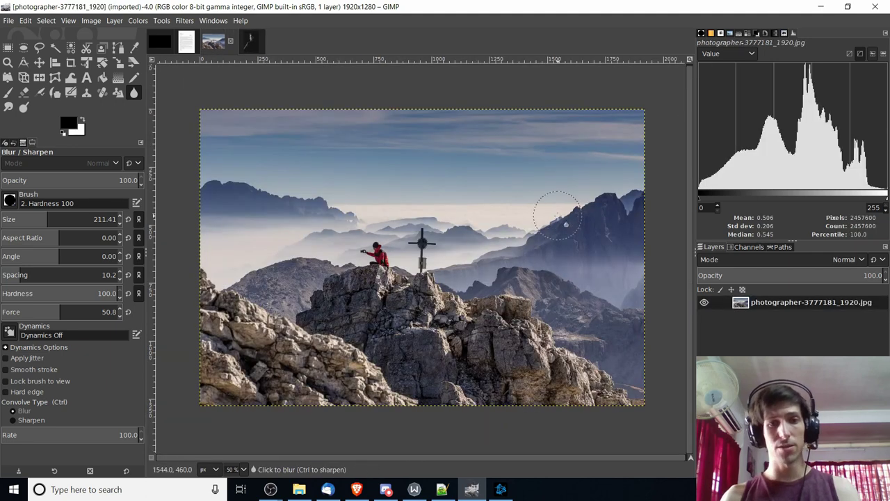
{"action": "left_click_drag", "start_coordinate": [510, 244], "coordinate": [553, 241]}
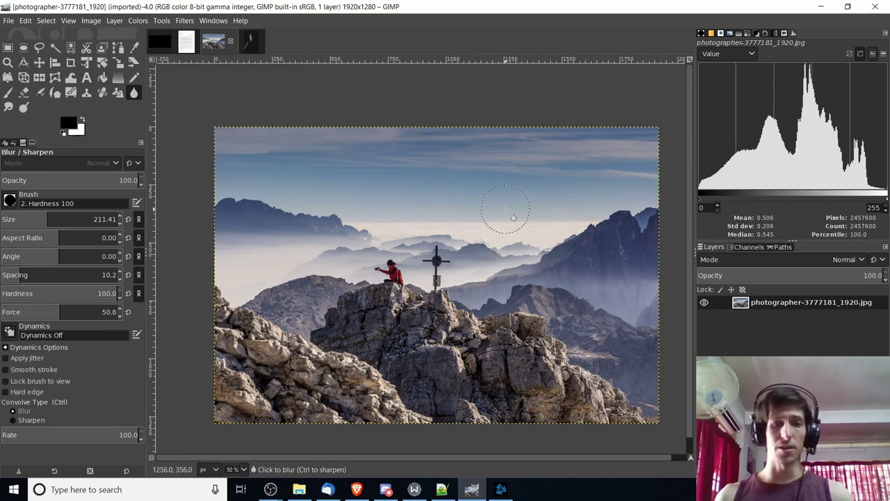
{"action": "left_click_drag", "start_coordinate": [505, 209], "coordinate": [480, 200]}
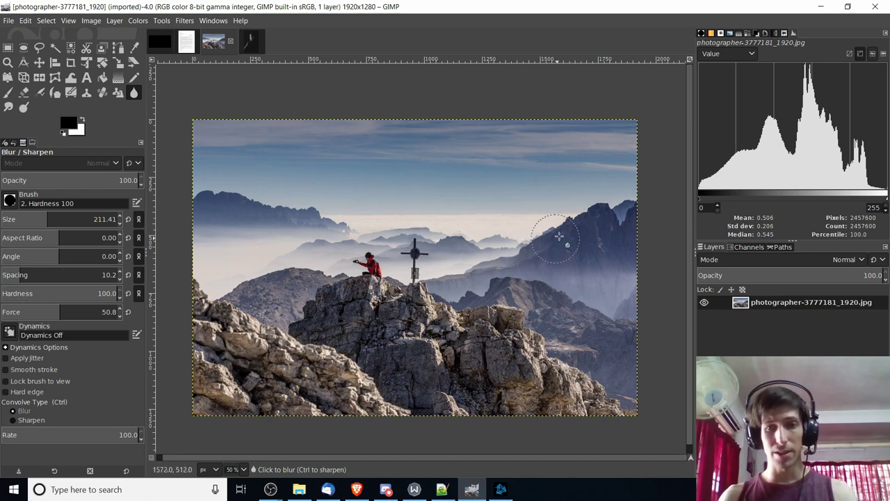
{"action": "mouse_move", "coordinate": [620, 252]}
{"action": "left_mouse_down"}
{"action": "mouse_move", "coordinate": [582, 229]}
{"action": "mouse_move", "coordinate": [618, 219]}
{"action": "mouse_move", "coordinate": [606, 208]}
{"action": "mouse_move", "coordinate": [613, 226]}
{"action": "mouse_move", "coordinate": [634, 205]}
{"action": "mouse_move", "coordinate": [655, 205]}
{"action": "mouse_move", "coordinate": [604, 240]}
{"action": "left_mouse_up"}
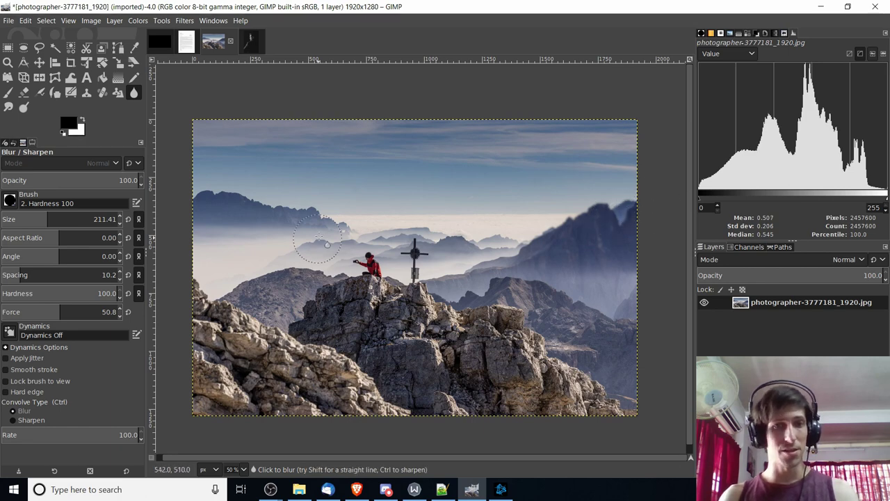
{"action": "left_click_drag", "start_coordinate": [327, 243], "coordinate": [393, 247]}
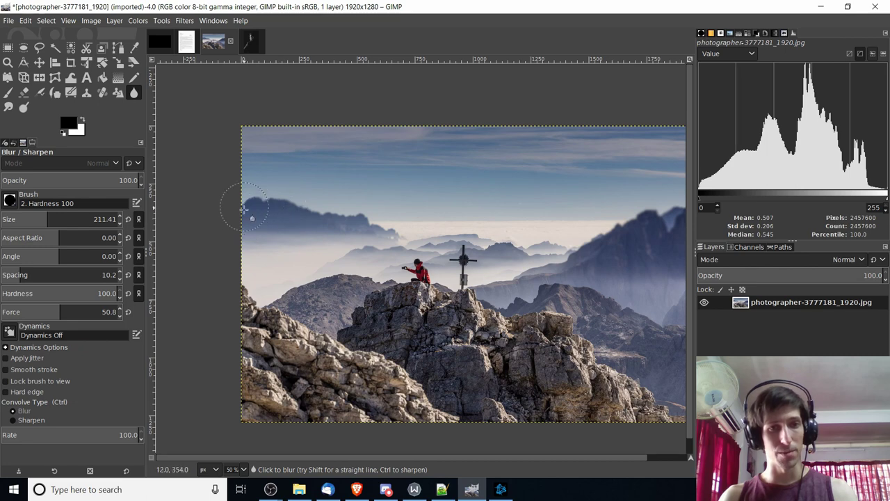
{"action": "mouse_move", "coordinate": [384, 232]}
{"action": "left_mouse_down"}
{"action": "mouse_move", "coordinate": [365, 229]}
{"action": "mouse_move", "coordinate": [387, 218]}
{"action": "mouse_move", "coordinate": [315, 202]}
{"action": "left_mouse_up"}
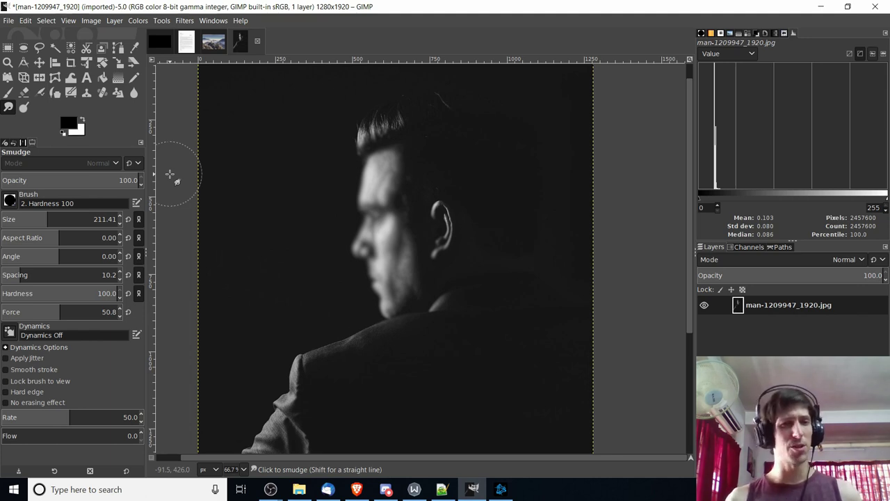
Smudge the man's forehead and cheek, then undo the smudge.
{"action": "mouse_move", "coordinate": [352, 188]}
{"action": "left_mouse_down"}
{"action": "mouse_move", "coordinate": [381, 168]}
{"action": "mouse_move", "coordinate": [370, 224]}
{"action": "mouse_move", "coordinate": [380, 233]}
{"action": "mouse_move", "coordinate": [377, 275]}
{"action": "mouse_move", "coordinate": [393, 296]}
{"action": "mouse_move", "coordinate": [402, 255]}
{"action": "mouse_move", "coordinate": [384, 214]}
{"action": "mouse_move", "coordinate": [400, 200]}
{"action": "mouse_move", "coordinate": [391, 193]}
{"action": "mouse_move", "coordinate": [406, 226]}
{"action": "mouse_move", "coordinate": [383, 320]}
{"action": "mouse_move", "coordinate": [365, 257]}
{"action": "mouse_move", "coordinate": [417, 309]}
{"action": "mouse_move", "coordinate": [381, 249]}
{"action": "mouse_move", "coordinate": [397, 234]}
{"action": "left_mouse_up"}
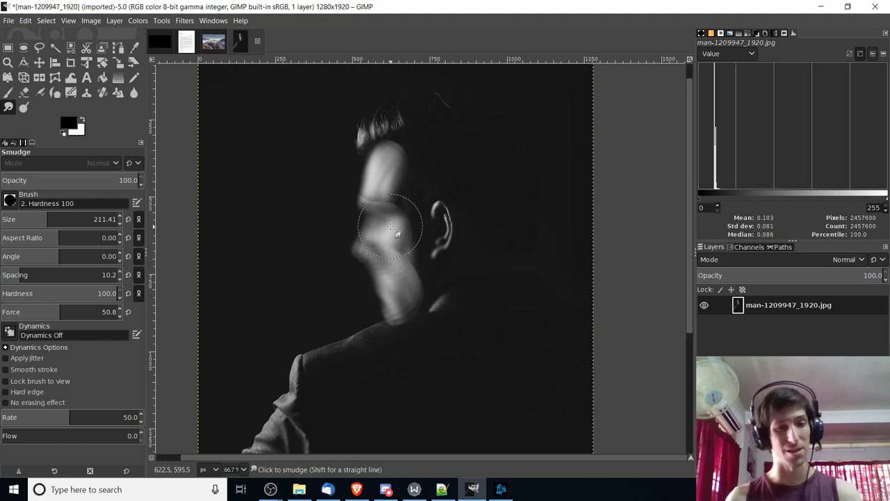
{"action": "key", "text": "ctrl+z"}
{"action": "key", "text": "ctrl+z"}
{"action": "key", "text": "ctrl+z"}
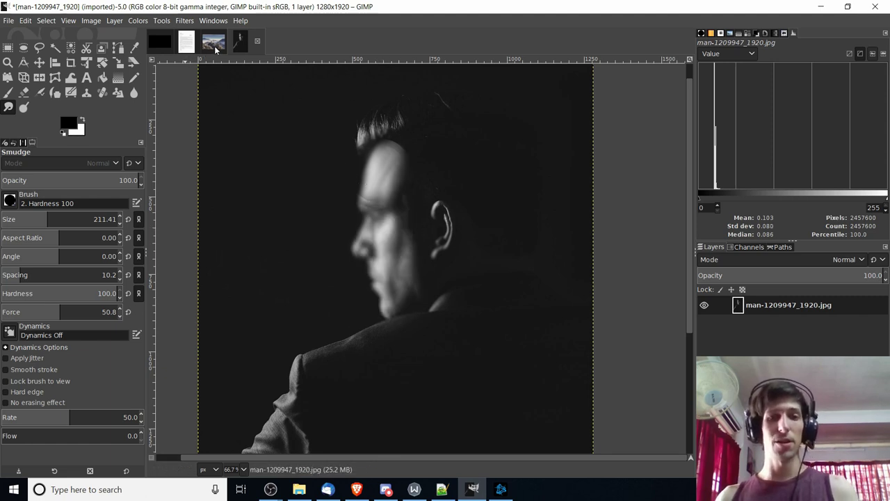
Switch to the scam letter and shrink the Smudge brush to about 31 pixels.
{"action": "left_click", "coordinate": [186, 42]}
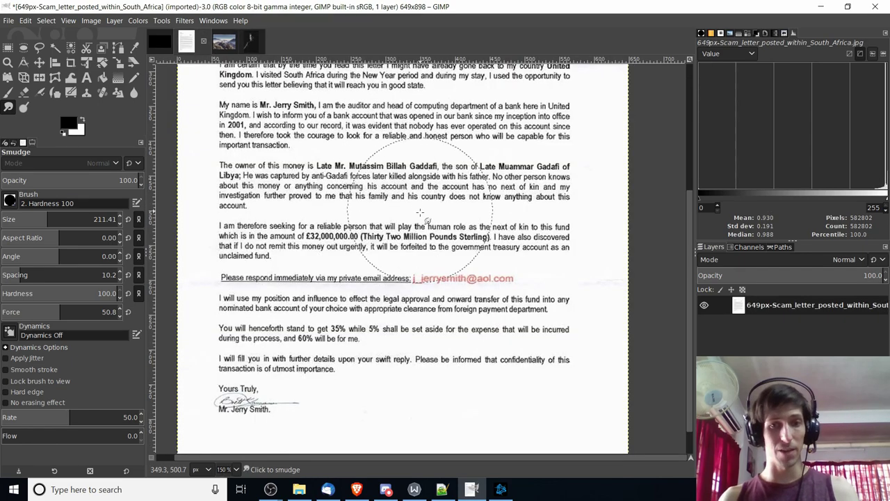
{"action": "left_click_drag", "start_coordinate": [41, 220], "coordinate": [16, 219]}
{"action": "scroll", "coordinate": [319, 236], "scroll_direction": "up", "scroll_amount": 1}
{"action": "scroll", "coordinate": [321, 235], "scroll_direction": "up", "scroll_amount": 1}
{"action": "scroll", "coordinate": [348, 240], "scroll_direction": "right", "scroll_amount": 2}
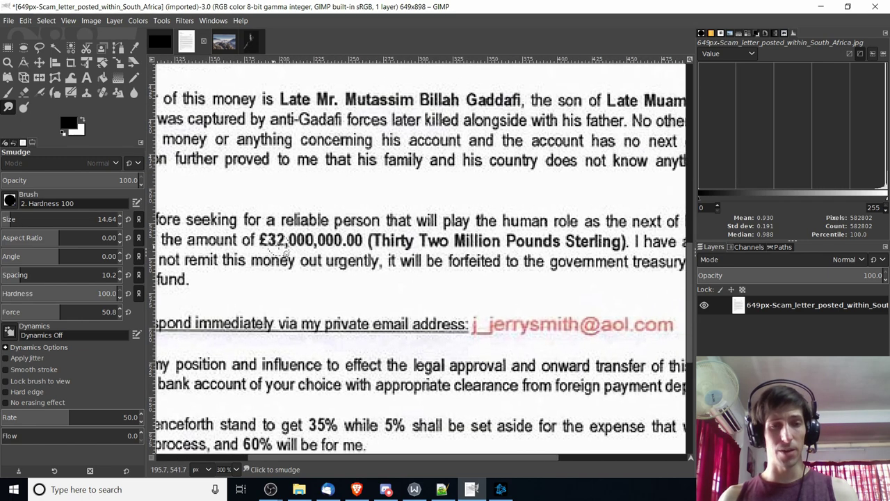
{"action": "scroll", "coordinate": [278, 254], "scroll_direction": "right", "scroll_amount": 2}
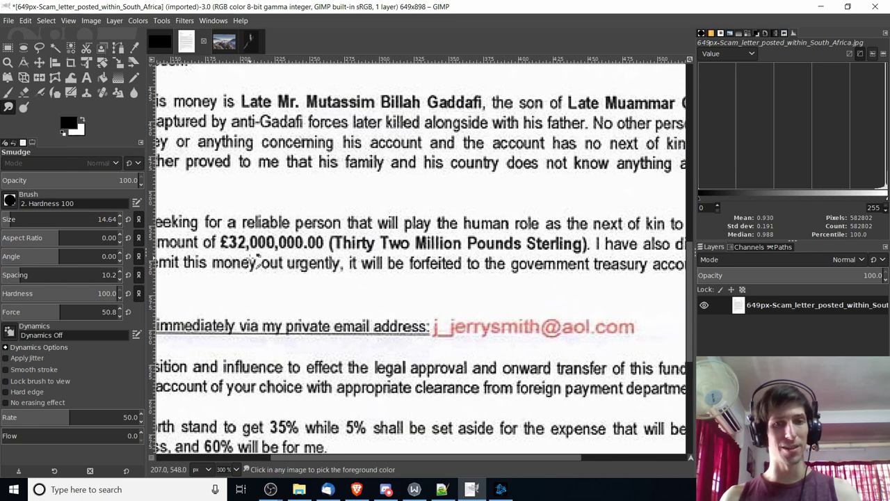
{"action": "scroll", "coordinate": [248, 259], "scroll_direction": "down", "scroll_amount": 1}
{"action": "scroll", "coordinate": [313, 202], "scroll_direction": "down", "scroll_amount": 3}
{"action": "scroll", "coordinate": [317, 194], "scroll_direction": "up", "scroll_amount": 4}
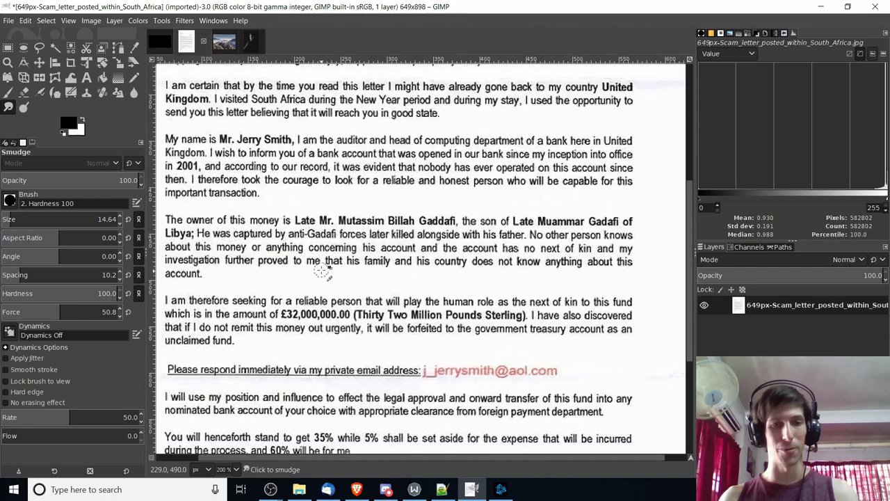
{"action": "scroll", "coordinate": [334, 292], "scroll_direction": "up", "scroll_amount": 2}
{"action": "scroll", "coordinate": [288, 226], "scroll_direction": "down", "scroll_amount": 3}
{"action": "scroll", "coordinate": [285, 223], "scroll_direction": "down", "scroll_amount": 1}
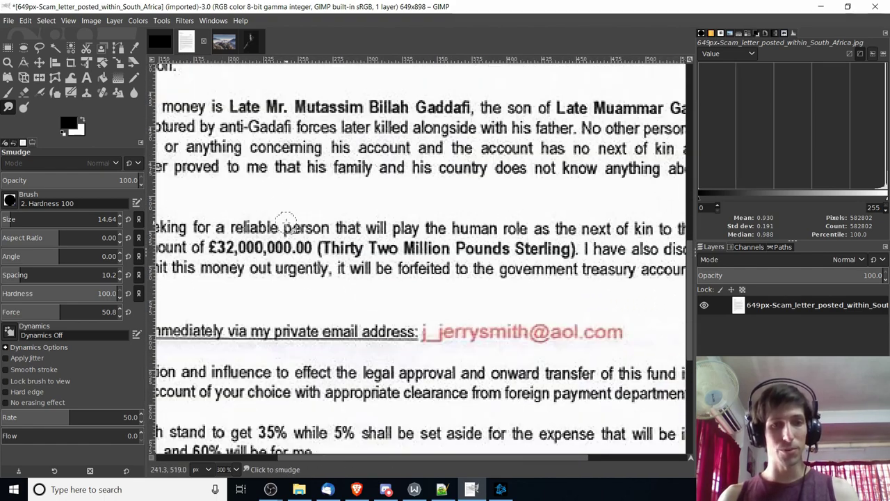
Smear the £32,000,000.00 amount line into a grey streak with straight strokes.
{"action": "left_click", "coordinate": [214, 250]}
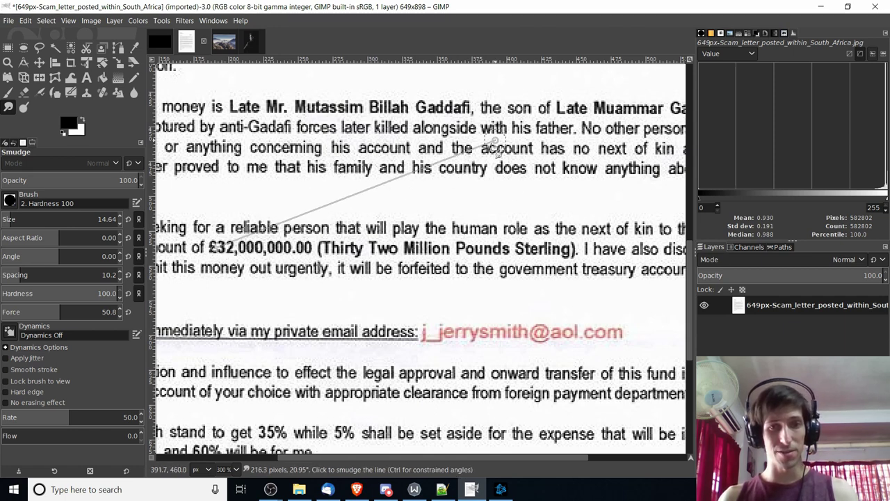
{"action": "left_click", "coordinate": [576, 248], "text": "ctrl+shift"}
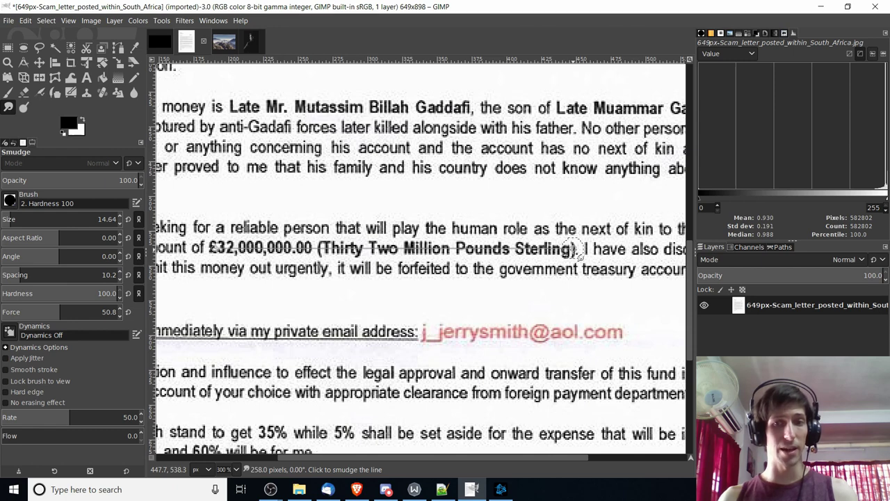
{"action": "left_click", "coordinate": [576, 250], "text": "shift"}
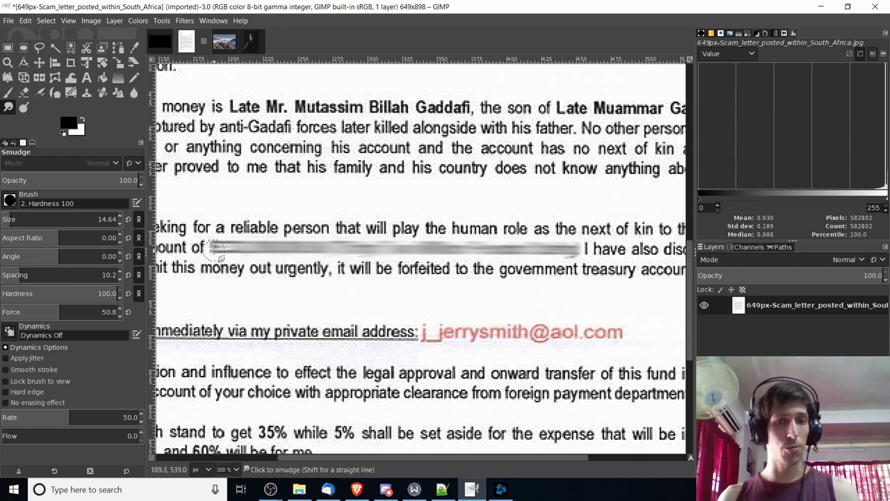
{"action": "key", "text": "ctrl+z"}
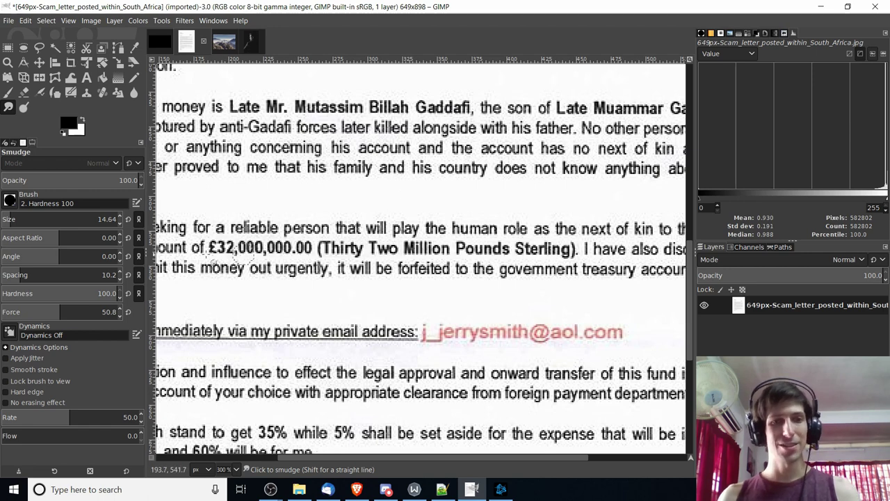
{"action": "left_click_drag", "start_coordinate": [215, 249], "coordinate": [316, 249]}
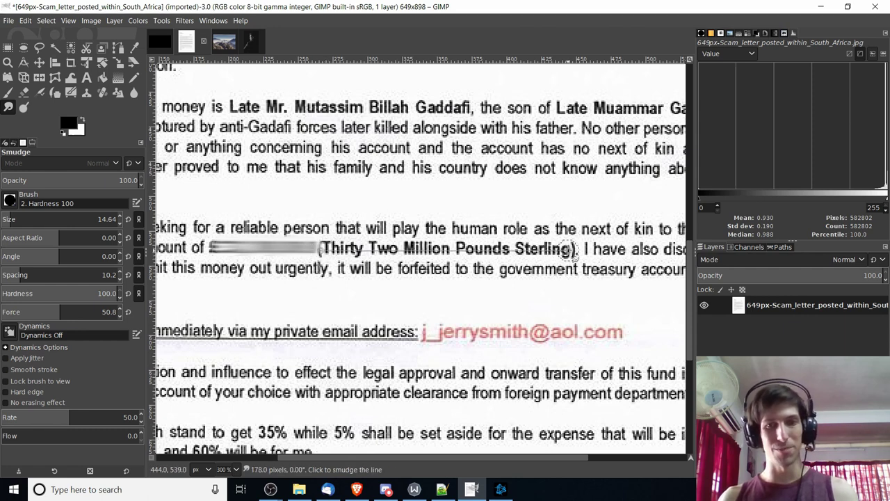
{"action": "left_click", "coordinate": [574, 250], "text": "shift"}
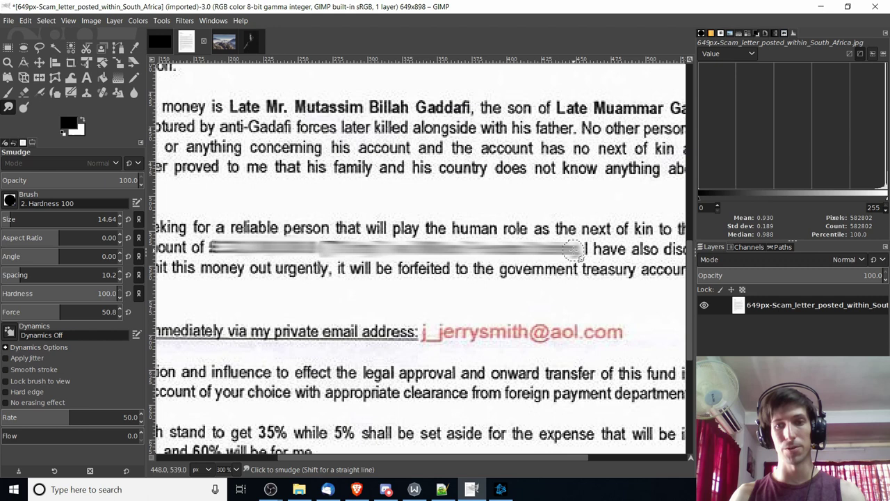
{"action": "left_click", "coordinate": [218, 248], "text": "shift"}
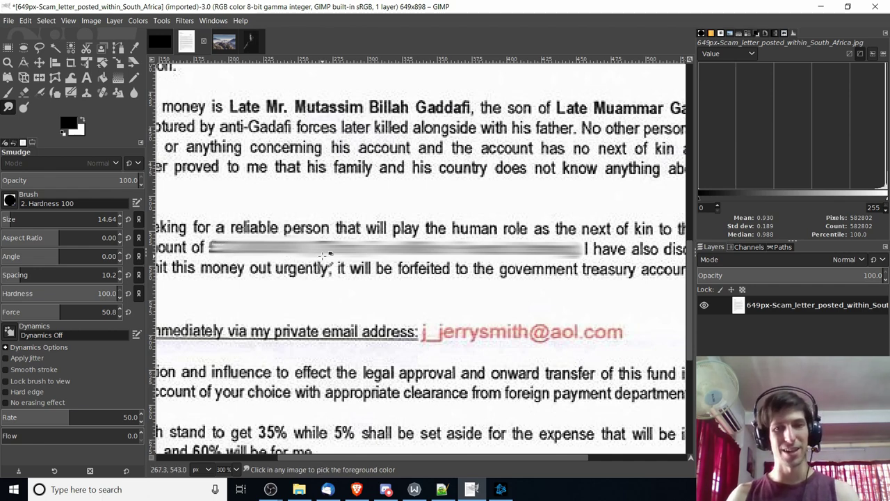
{"action": "scroll", "coordinate": [325, 255], "scroll_direction": "down", "scroll_amount": 1}
{"action": "scroll", "coordinate": [410, 266], "scroll_direction": "up", "scroll_amount": 2}
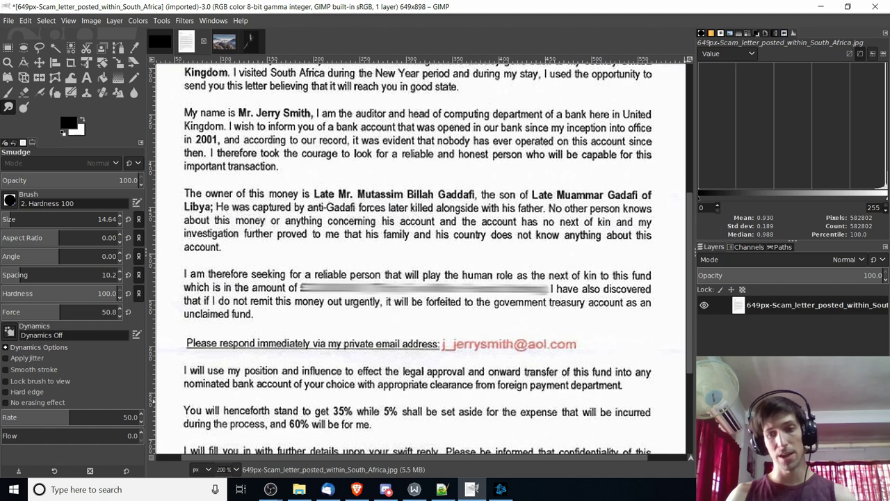
Add a transparent layer named Spiral and select a box around the owner's name.
{"action": "key", "text": "ctrl+shift+n"}
{"action": "key", "text": "Return"}
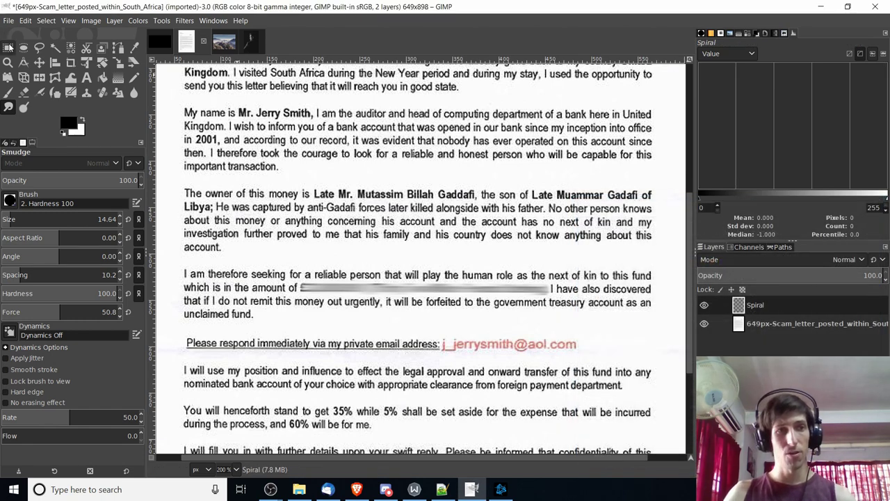
{"action": "left_click", "coordinate": [8, 47]}
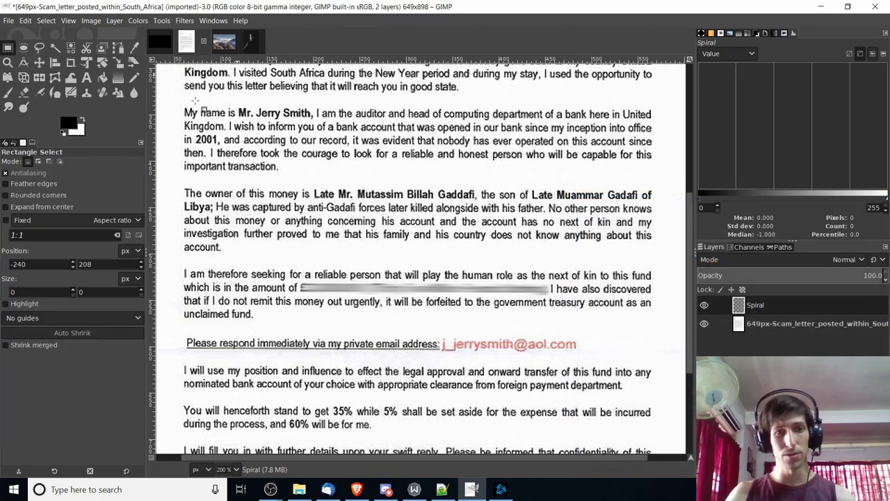
{"action": "scroll", "coordinate": [383, 192], "scroll_direction": "up", "scroll_amount": 1}
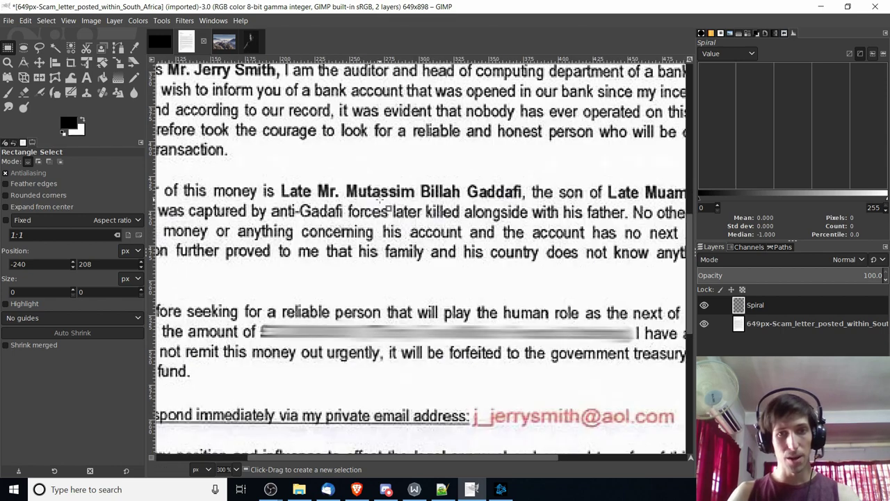
{"action": "left_click_drag", "start_coordinate": [259, 184], "coordinate": [513, 207]}
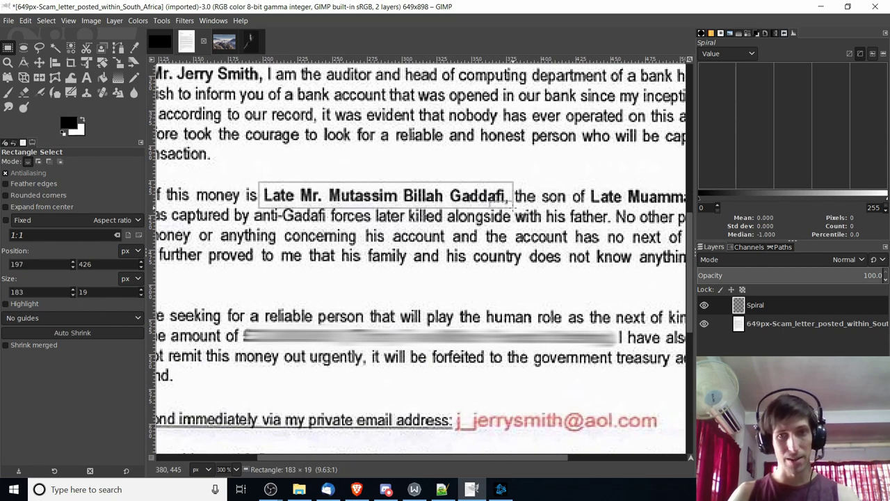
Fill the selected name area with solid black using the Bucket Fill tool.
{"action": "right_click", "coordinate": [394, 205]}
{"action": "mouse_move", "coordinate": [400, 224]}
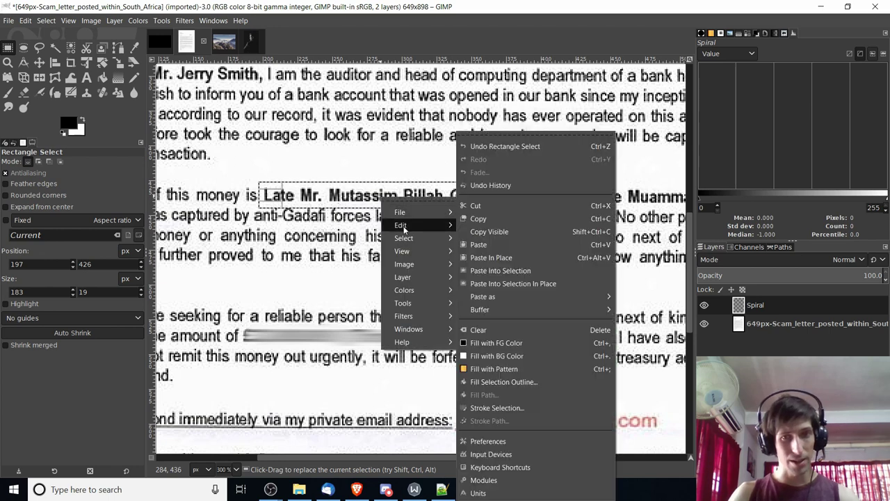
{"action": "left_click", "coordinate": [518, 346]}
{"action": "key", "text": "ctrl+z"}
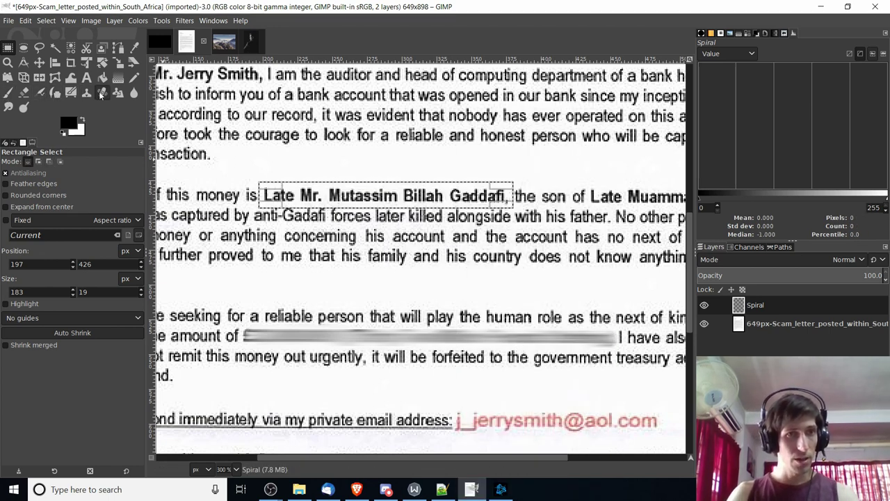
{"action": "left_click", "coordinate": [104, 78]}
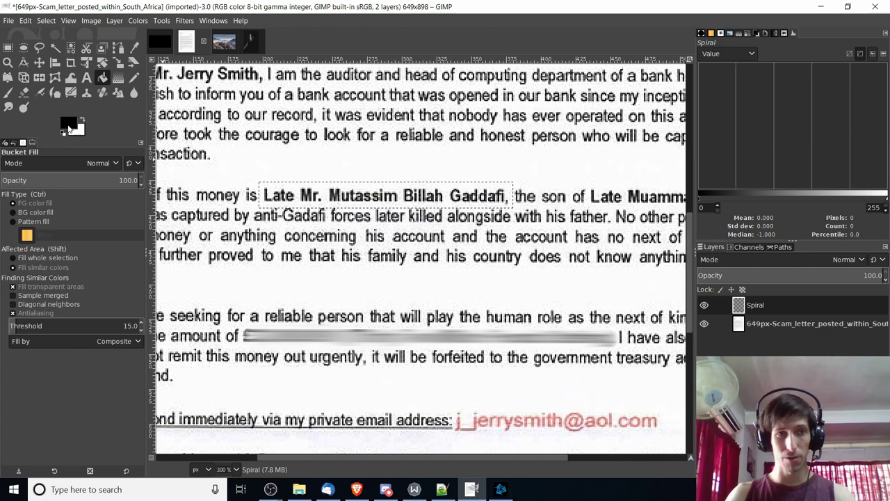
{"action": "left_click", "coordinate": [409, 200]}
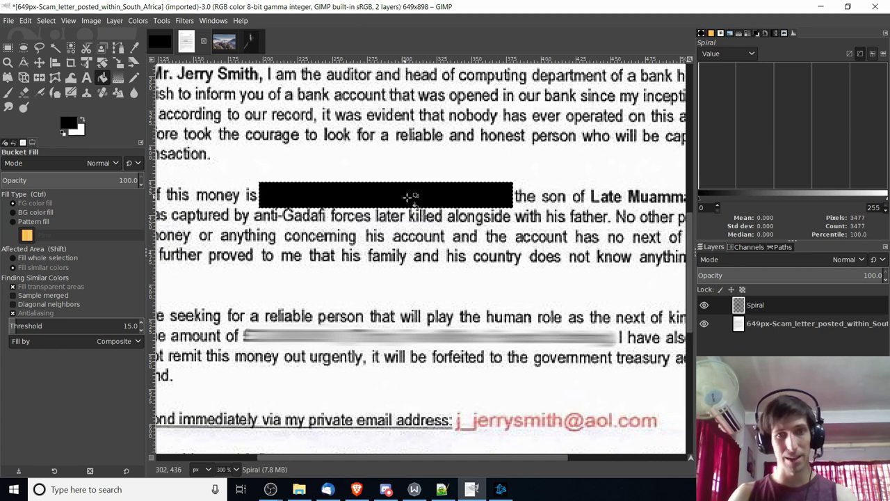
Zoom the letter to 200%, hide the Spiral layer and make the background layer active.
{"action": "key", "text": "r"}
{"action": "key", "text": "2"}
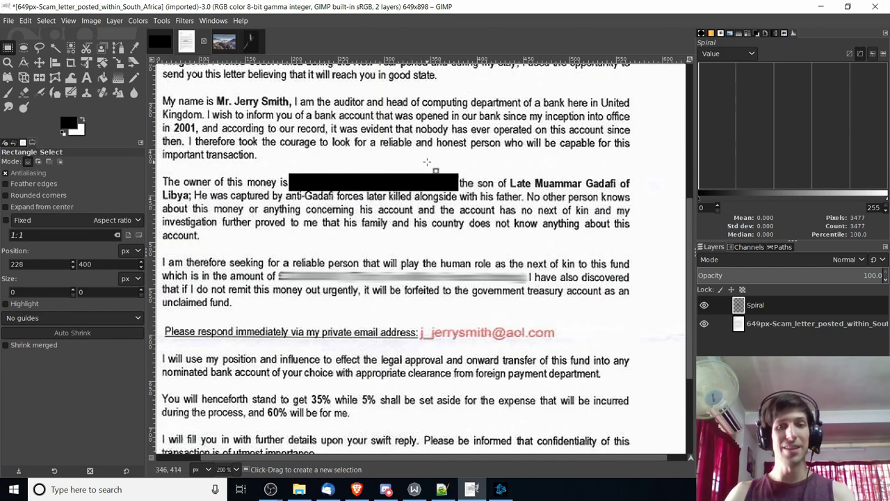
{"action": "left_click", "coordinate": [704, 304]}
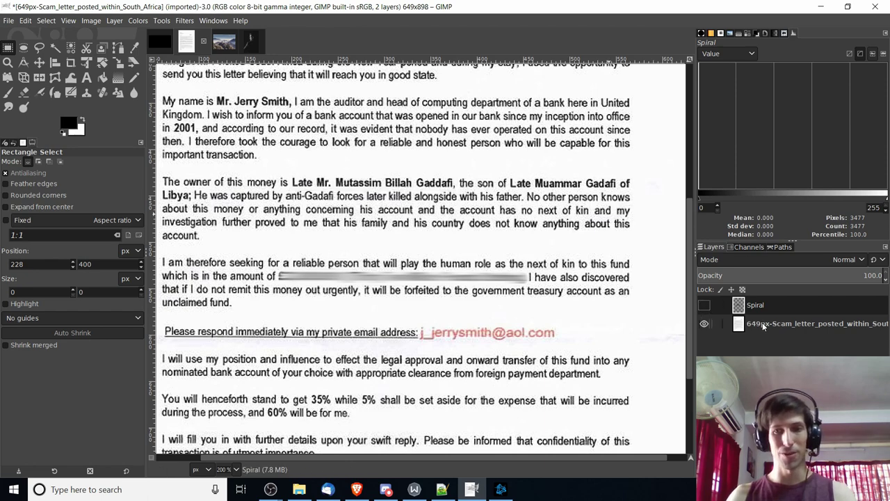
{"action": "left_click", "coordinate": [762, 322]}
{"action": "scroll", "coordinate": [679, 285], "scroll_direction": "up", "scroll_amount": 2}
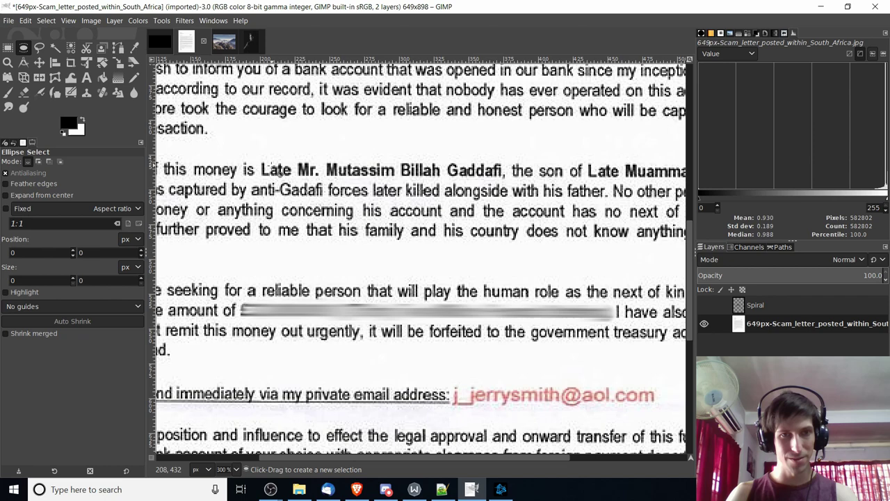
Erase the owner's name on the background layer, show Spiral again, and return to the mountain photo.
{"action": "key", "text": "shift+e"}
{"action": "left_click", "coordinate": [270, 169]}
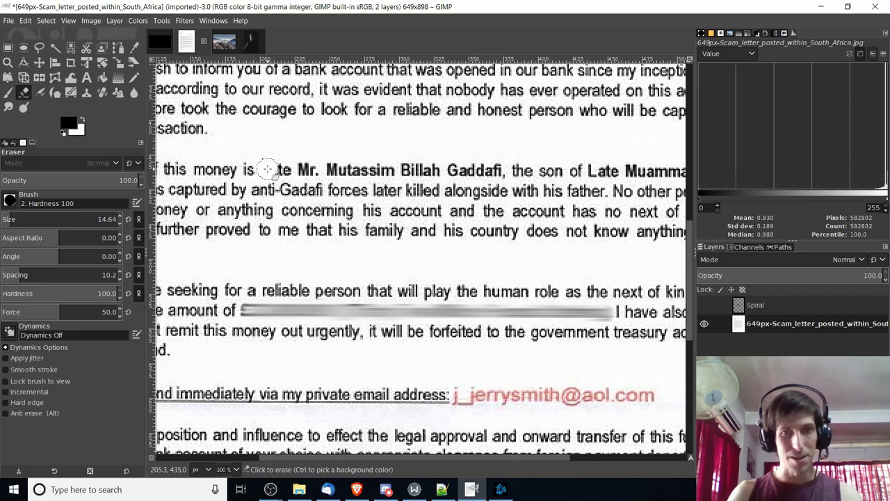
{"action": "left_click", "coordinate": [503, 171], "text": "shift"}
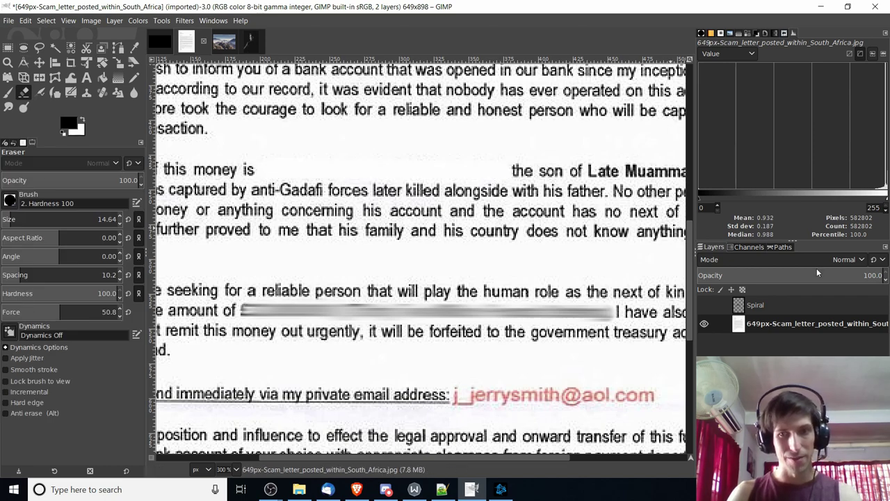
{"action": "left_click", "coordinate": [704, 306]}
{"action": "scroll", "coordinate": [403, 111], "scroll_direction": "down", "scroll_amount": 1}
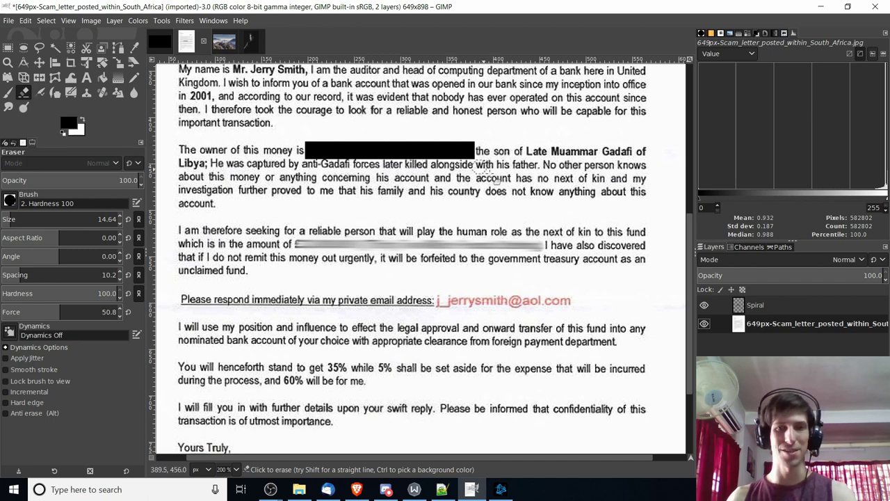
{"action": "scroll", "coordinate": [528, 205], "scroll_direction": "up", "scroll_amount": 2}
{"action": "scroll", "coordinate": [575, 255], "scroll_direction": "down", "scroll_amount": 1}
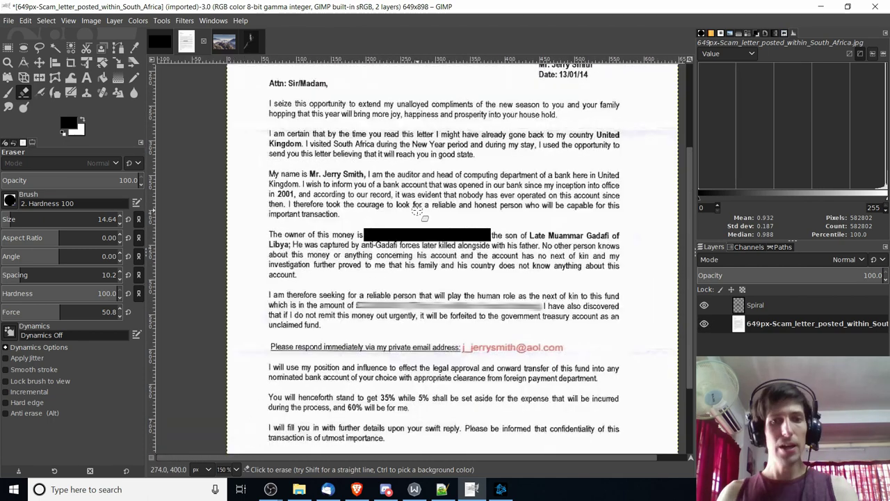
{"action": "left_click", "coordinate": [224, 42]}
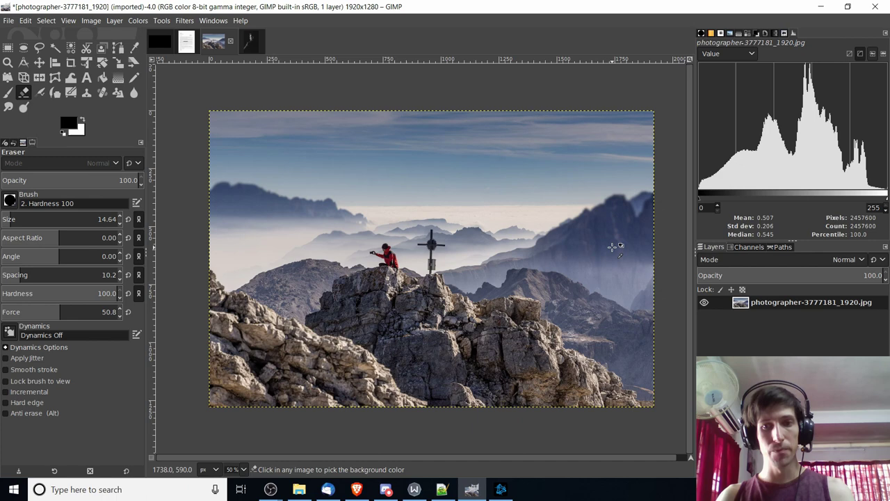
Undo the stray erasing on the mountain photo and open the Gaussian Blur dialog.
{"action": "key", "text": "ctrl+z"}
{"action": "key", "text": "ctrl+z"}
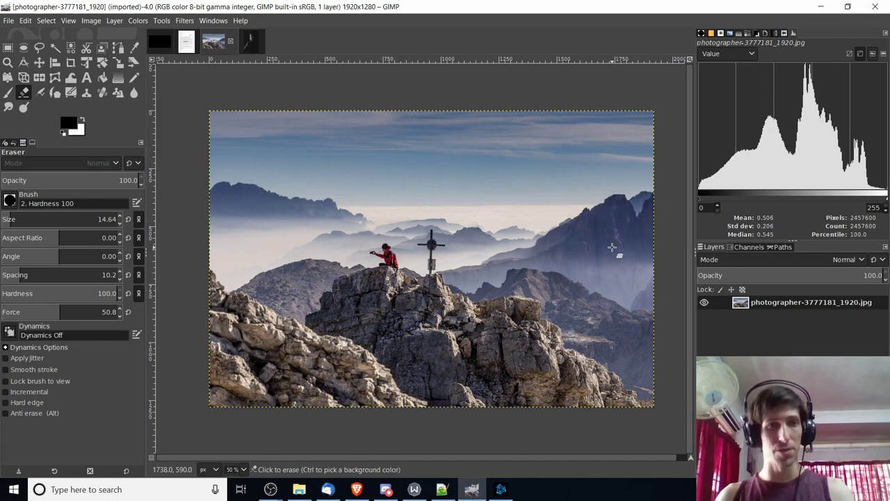
{"action": "left_click", "coordinate": [175, 21]}
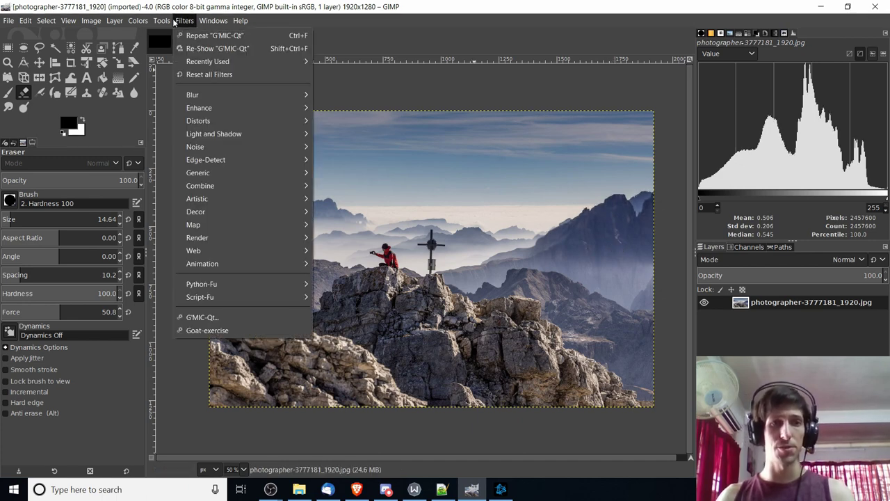
{"action": "mouse_move", "coordinate": [219, 95]}
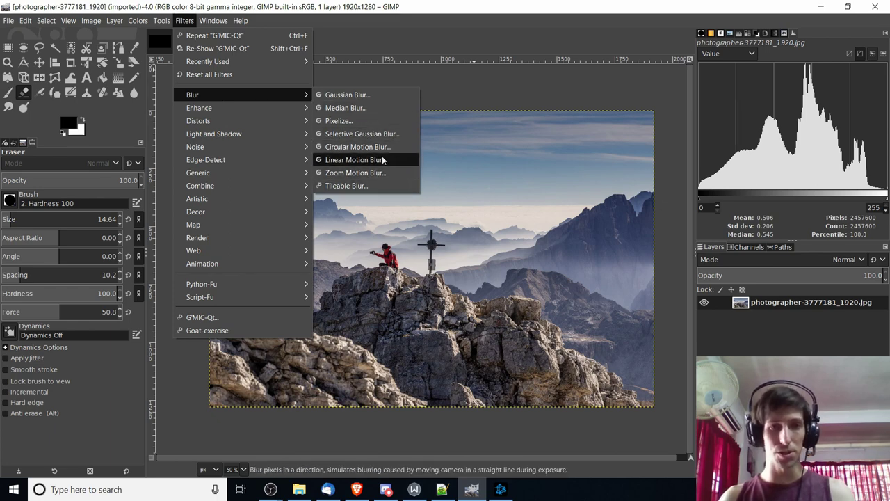
{"action": "left_click", "coordinate": [390, 96]}
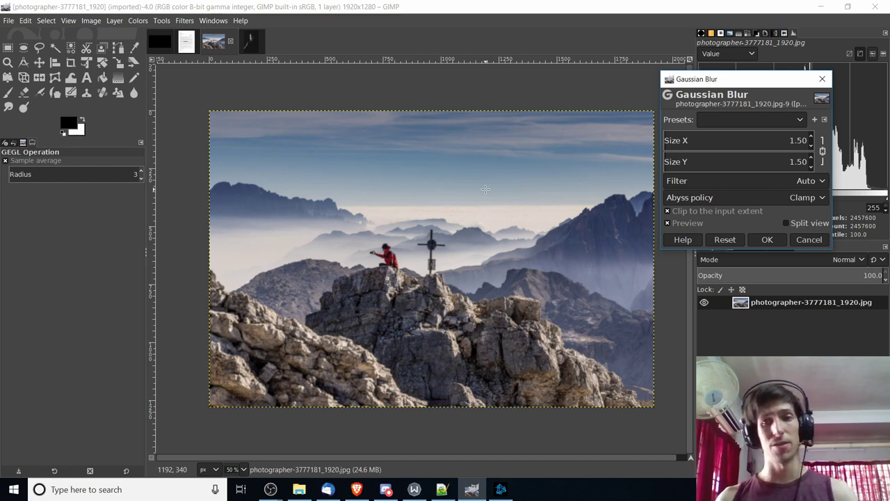
Raise the Gaussian blur size to about 7.27 px and apply it to the photo.
{"action": "left_click_drag", "start_coordinate": [709, 139], "coordinate": [788, 139]}
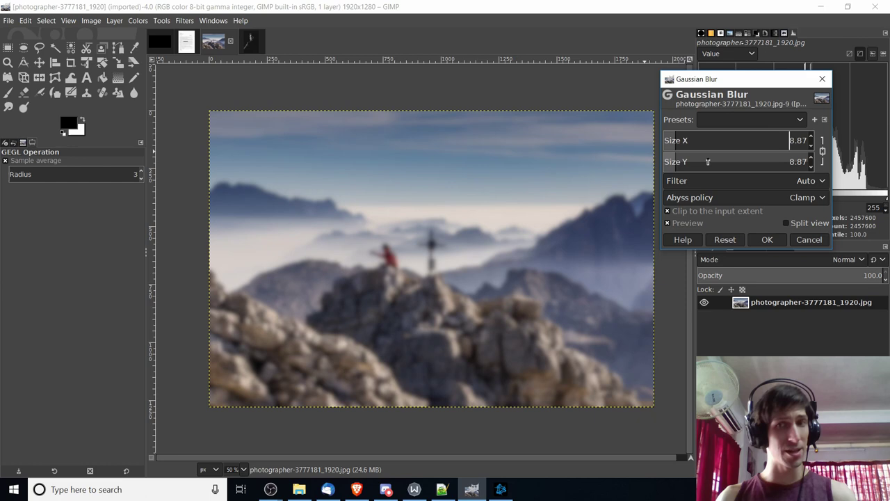
{"action": "scroll", "coordinate": [671, 140], "scroll_direction": "up", "scroll_amount": 3}
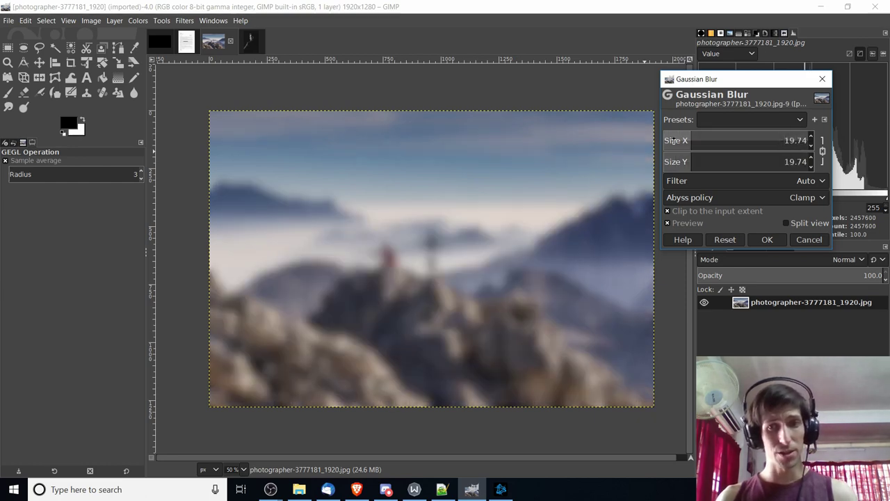
{"action": "scroll", "coordinate": [671, 140], "scroll_direction": "down", "scroll_amount": 4}
{"action": "left_click", "coordinate": [767, 239]}
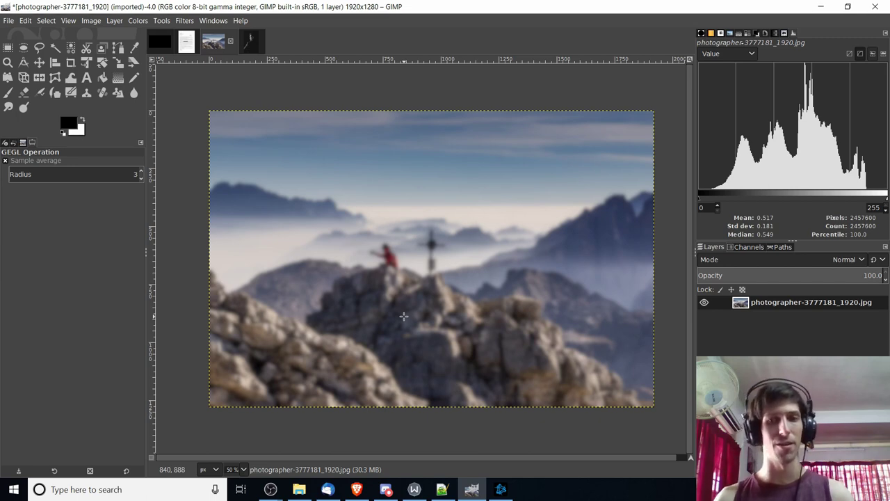
Undo the Gaussian blur and preview Zoom Motion Blur centred at 0.500/0.500 with factor 0.100.
{"action": "key", "text": "ctrl+z"}
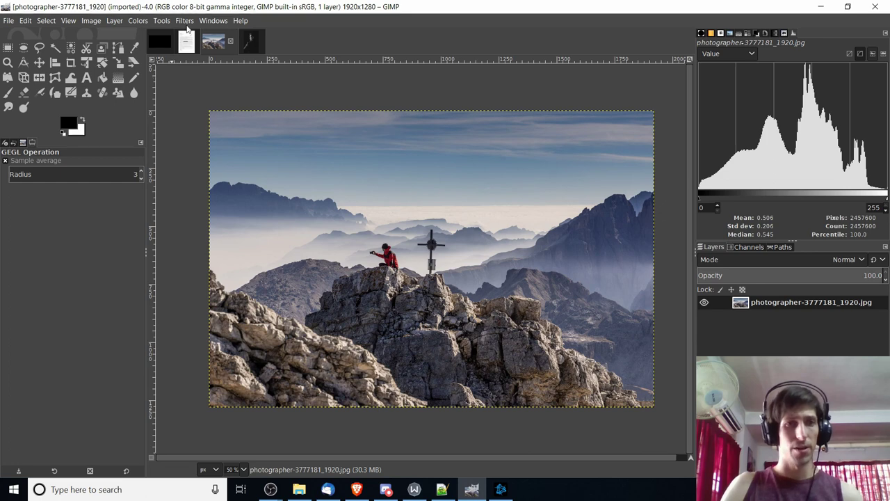
{"action": "left_click", "coordinate": [185, 20]}
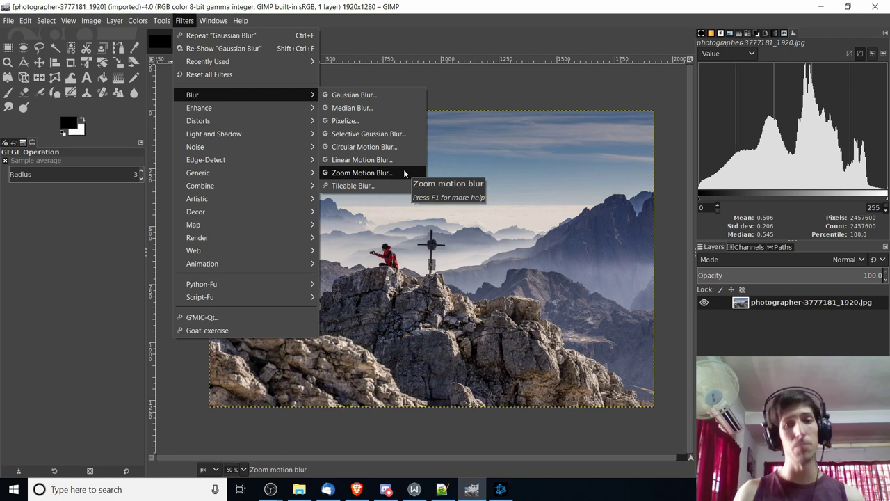
{"action": "left_click", "coordinate": [404, 173]}
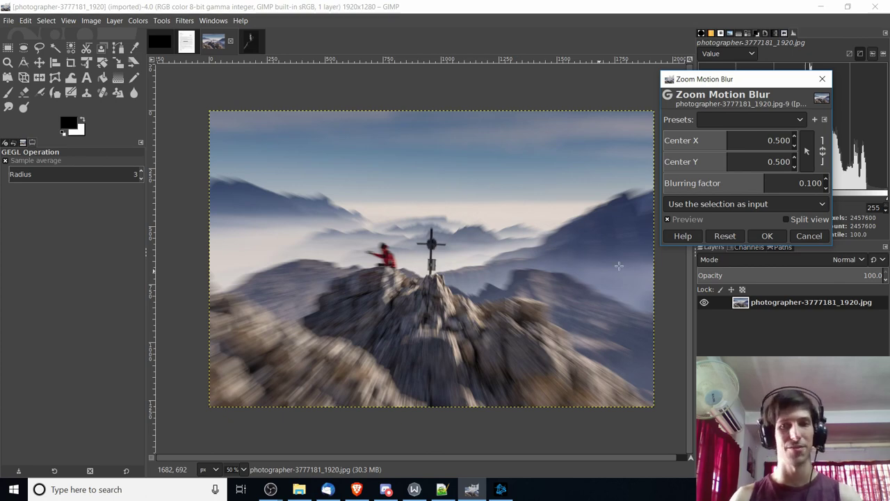
Cancel the zoom motion blur, preview Circular Motion Blur at angle 5.00, then cancel it too.
{"action": "left_click", "coordinate": [809, 236]}
{"action": "left_click", "coordinate": [184, 20]}
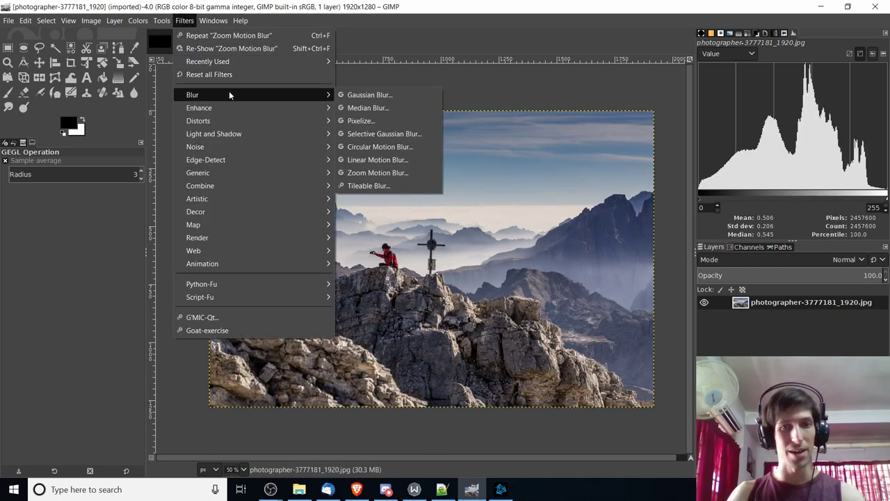
{"action": "left_click", "coordinate": [388, 147]}
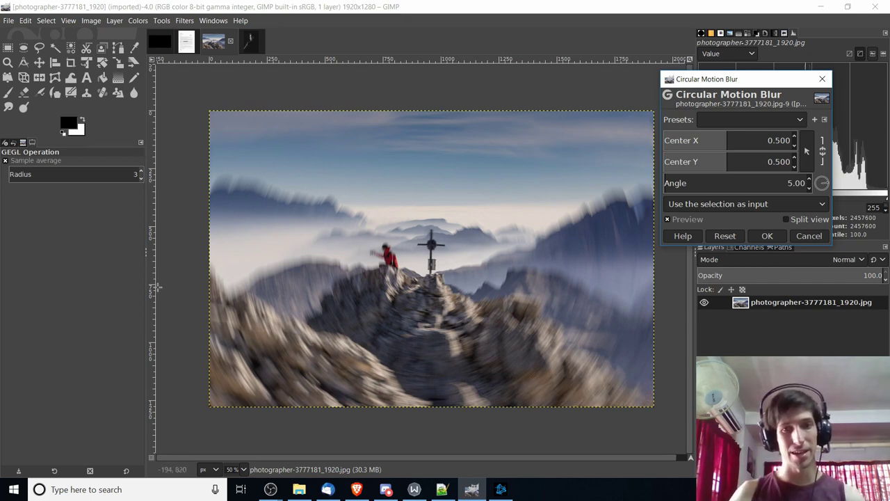
{"action": "key", "text": "Escape"}
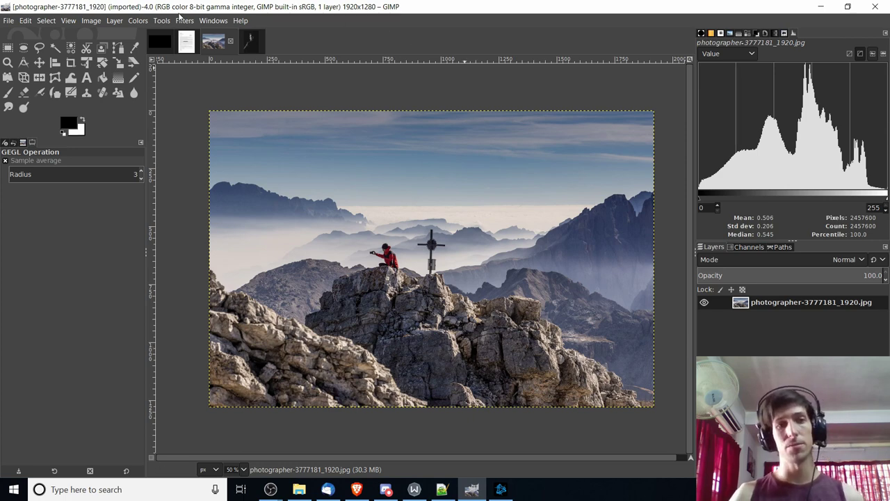
Launch G'MIC-Qt from the Filters menu and reposition its window beside the mountain photo.
{"action": "left_click", "coordinate": [185, 20]}
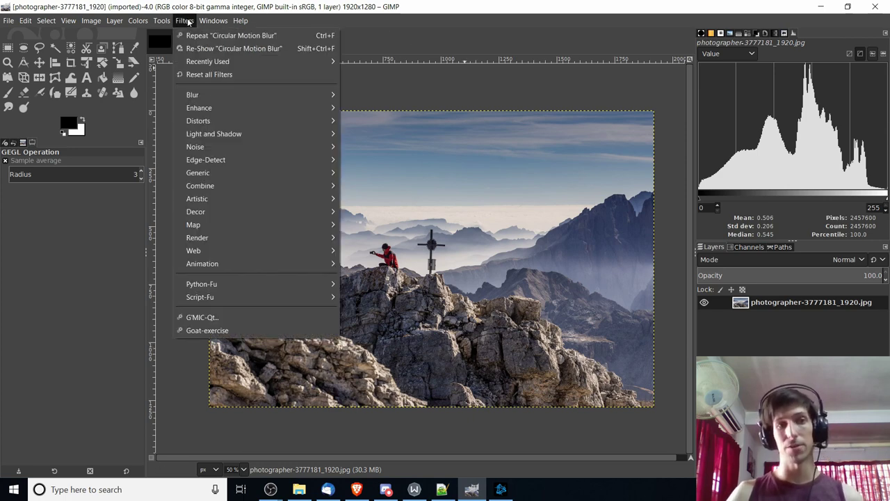
{"action": "left_click", "coordinate": [228, 317]}
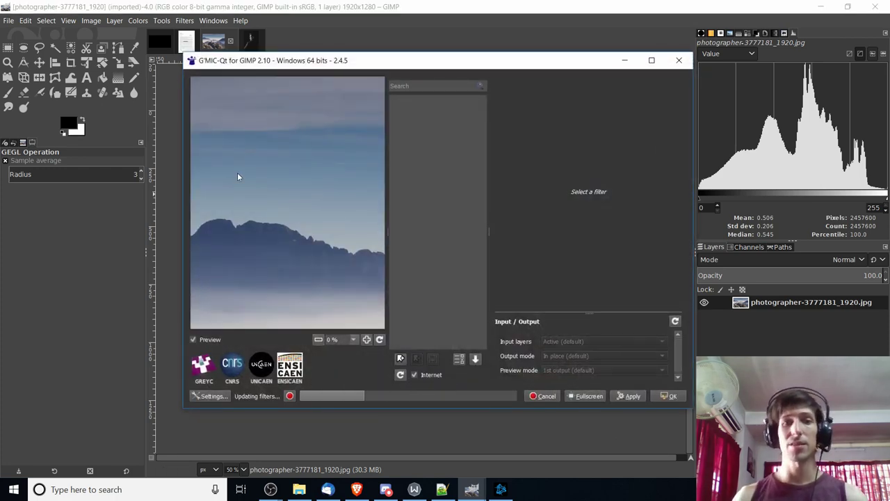
{"action": "left_click_drag", "start_coordinate": [337, 62], "coordinate": [315, 71]}
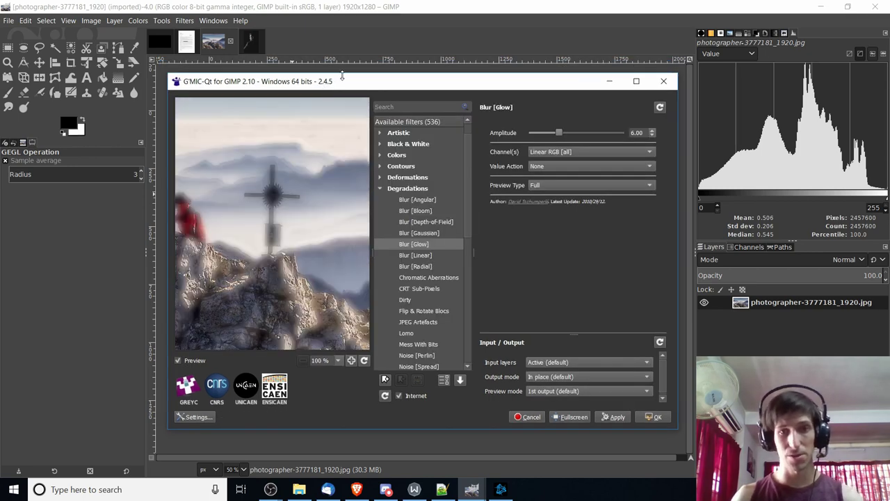
{"action": "left_click_drag", "start_coordinate": [343, 81], "coordinate": [493, 85]}
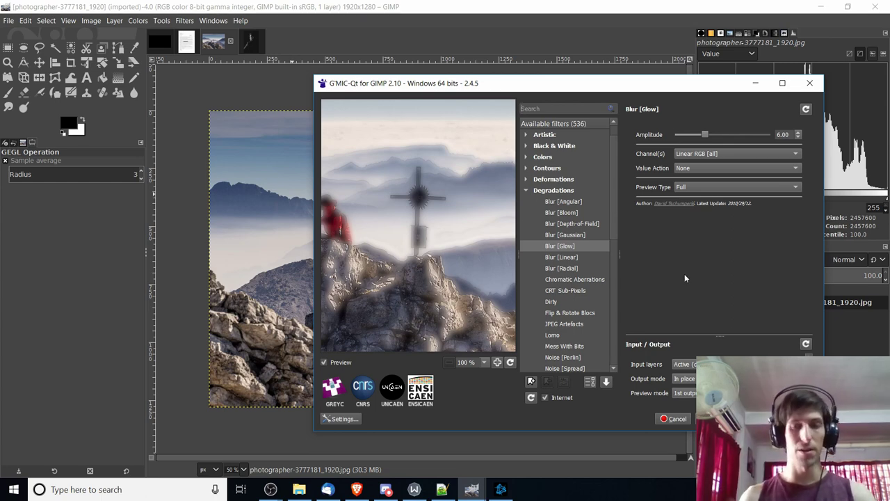
Search G'MIC filters for 'blur' and compare Blur [Gaussian] against Blur [Glow] in the preview.
{"action": "type", "text": "blur"}
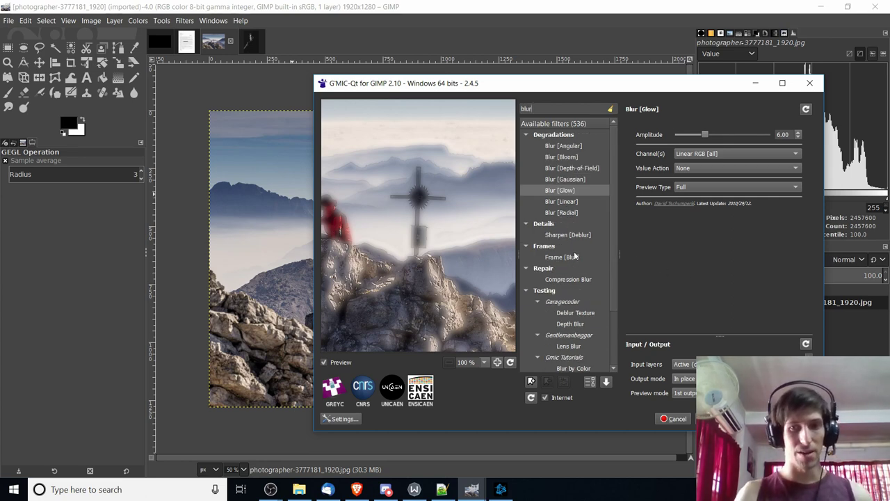
{"action": "scroll", "coordinate": [591, 187], "scroll_direction": "down", "scroll_amount": 2}
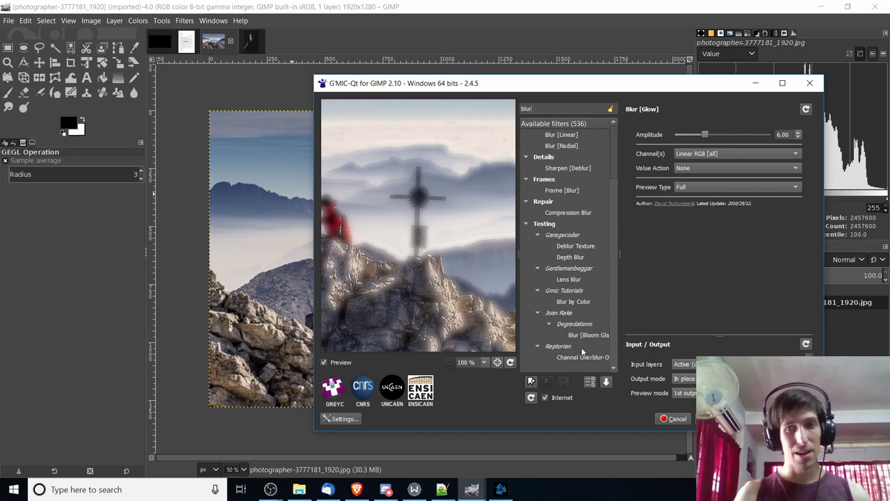
{"action": "scroll", "coordinate": [591, 341], "scroll_direction": "up", "scroll_amount": 2}
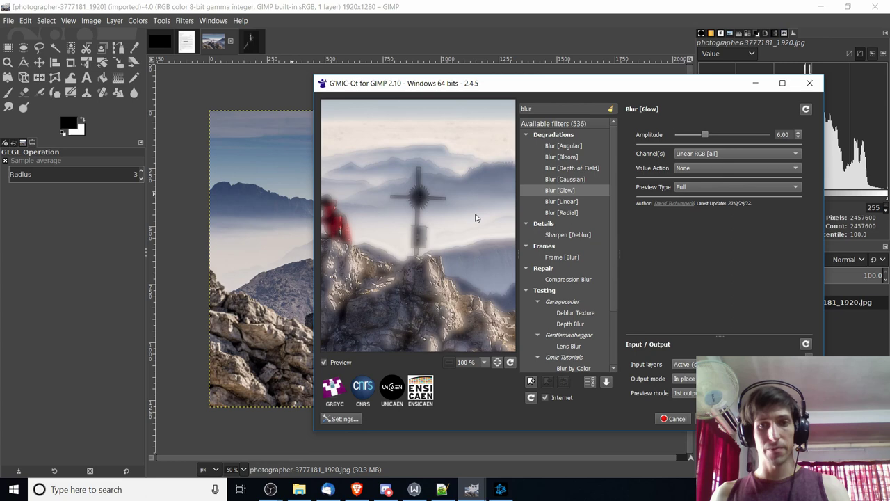
{"action": "mouse_move", "coordinate": [475, 217]}
{"action": "left_mouse_down"}
{"action": "mouse_move", "coordinate": [445, 206]}
{"action": "mouse_move", "coordinate": [457, 230]}
{"action": "mouse_move", "coordinate": [467, 215]}
{"action": "left_mouse_up"}
{"action": "left_click", "coordinate": [577, 180]}
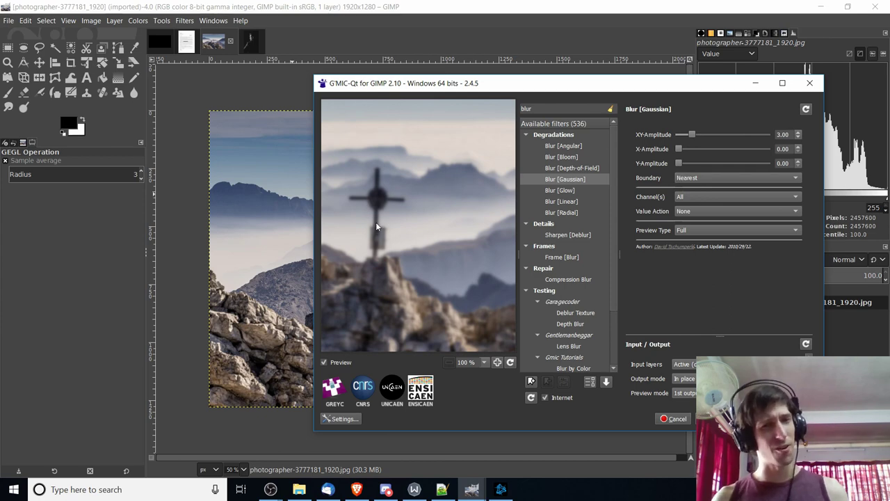
{"action": "key", "text": "Down"}
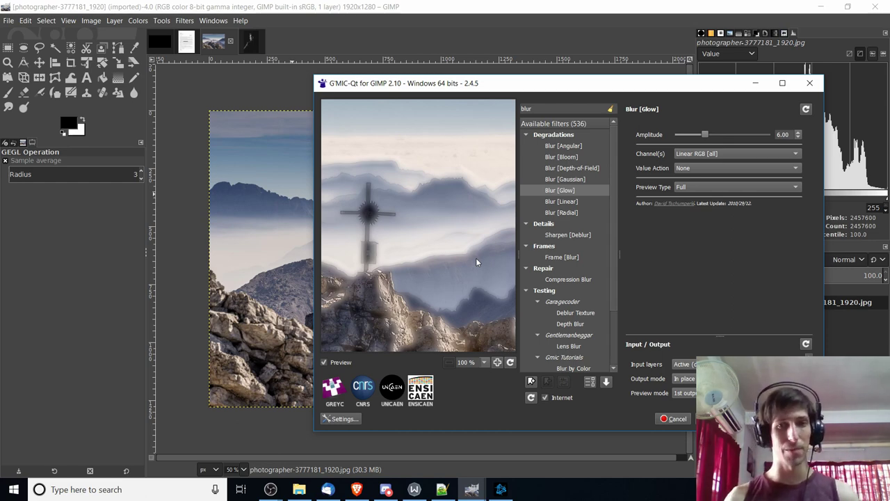
Check the glow across the foggy ridges and rocks, then apply Blur [Glow] at amplitude 6.00.
{"action": "left_click_drag", "start_coordinate": [473, 251], "coordinate": [438, 264]}
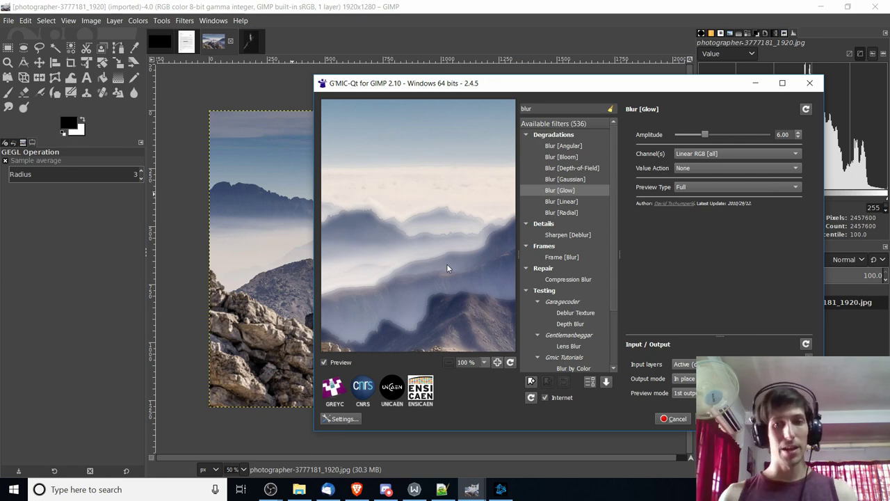
{"action": "left_click_drag", "start_coordinate": [449, 262], "coordinate": [459, 187]}
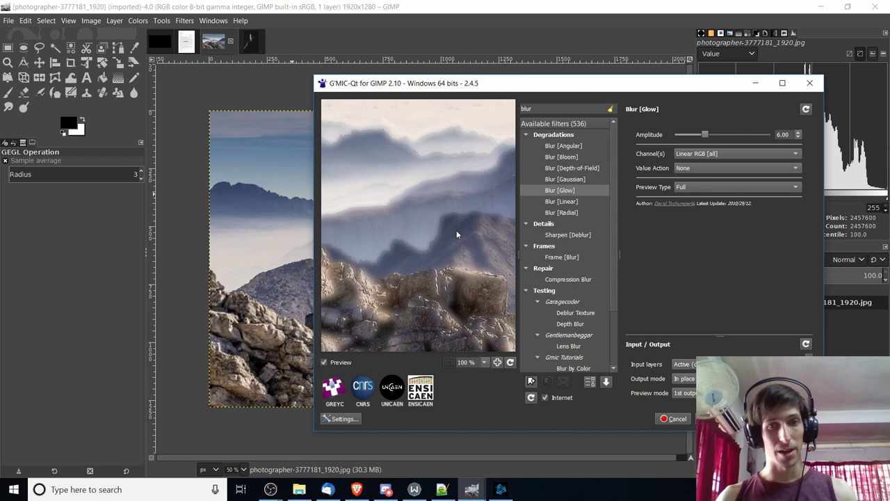
{"action": "left_click_drag", "start_coordinate": [457, 230], "coordinate": [350, 218]}
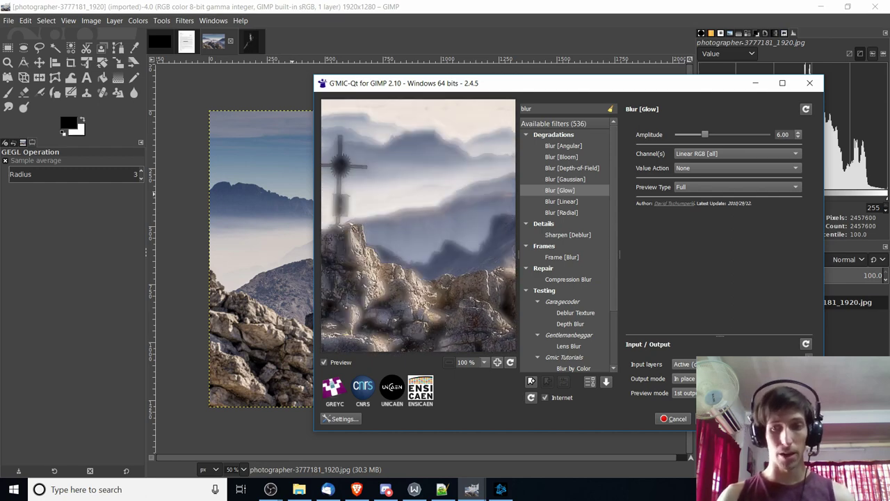
{"action": "left_click", "coordinate": [772, 418]}
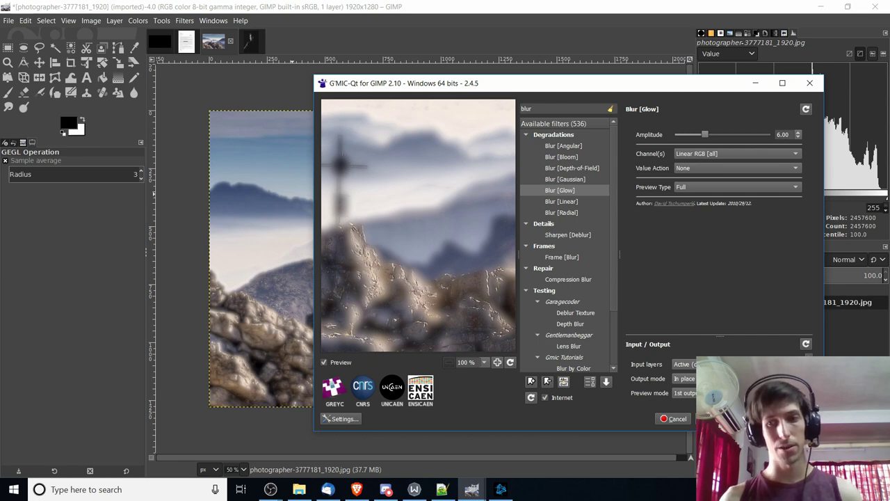
Close G'MIC-Qt and flip between the original and glowing photo with undo/redo, keeping the glow.
{"action": "left_click", "coordinate": [723, 418]}
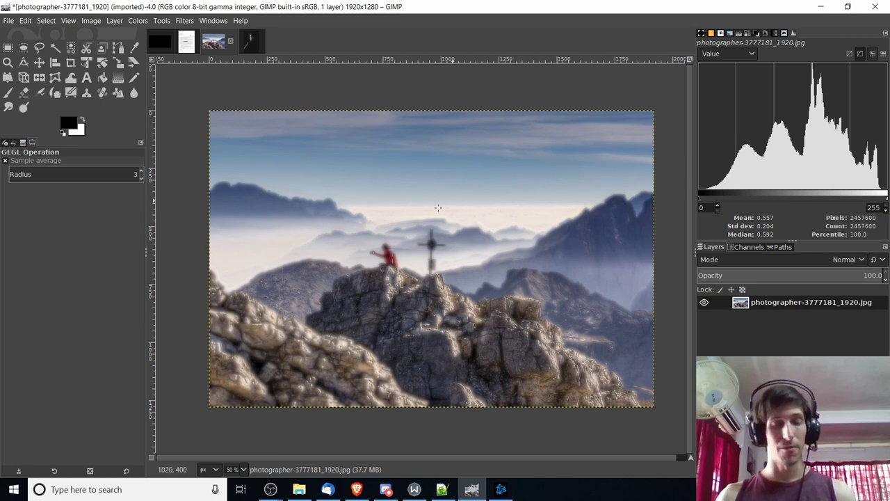
{"action": "key", "text": "ctrl+z"}
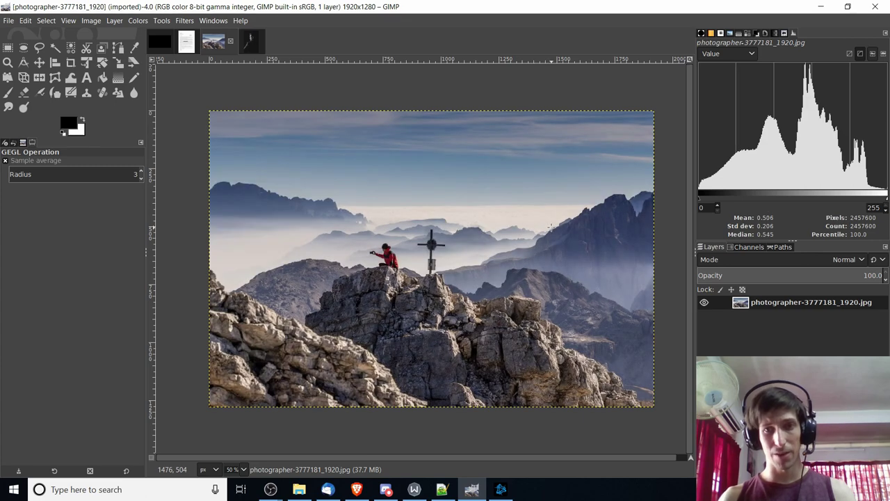
{"action": "key", "text": "ctrl+y"}
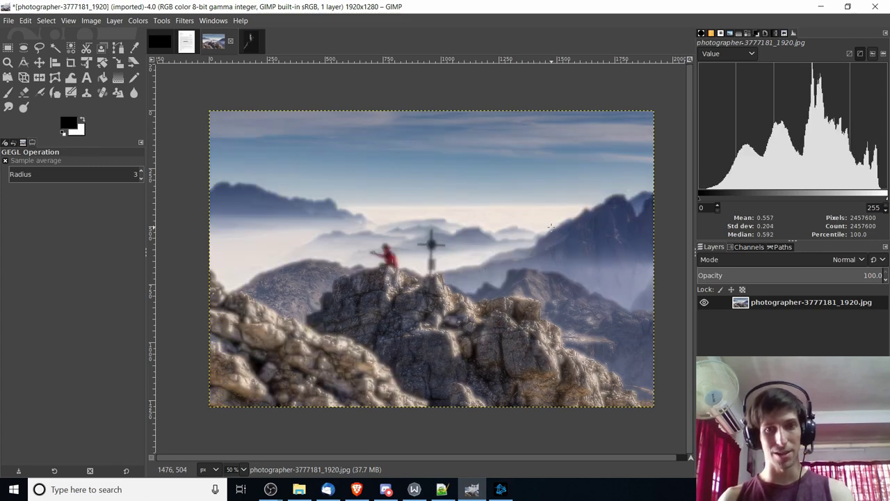
{"action": "key", "text": "ctrl+z"}
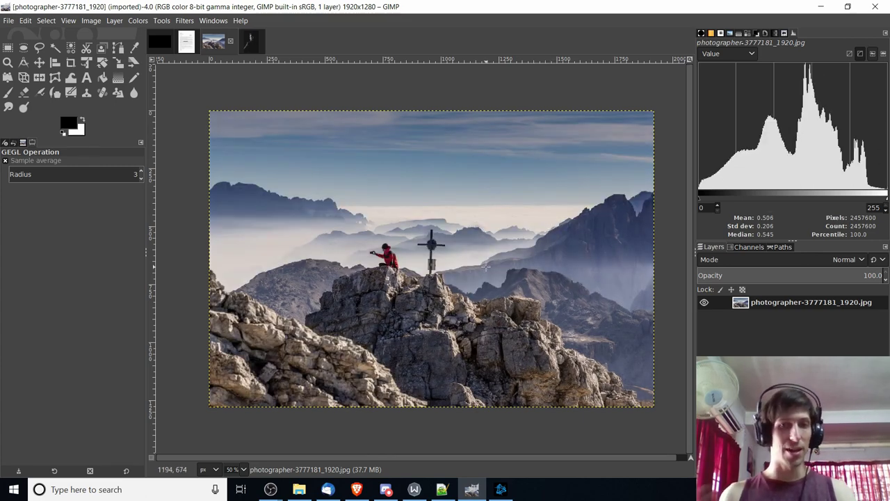
{"action": "key", "text": "ctrl+y"}
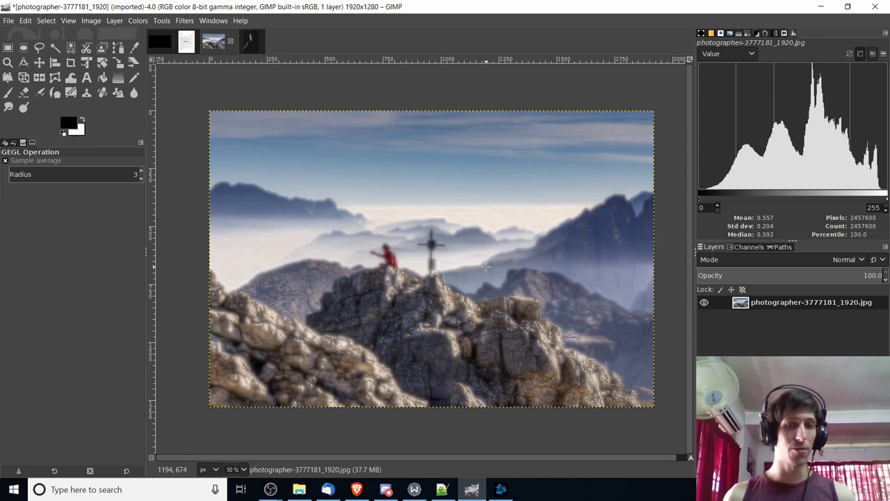